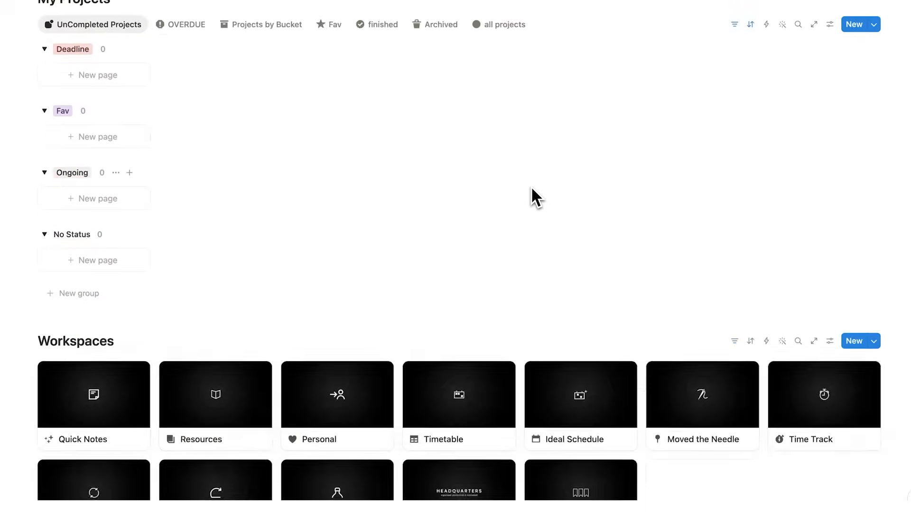
Open the Mobile HQ page from the workspaces gallery and look through its contents
{"action": "left_click", "coordinate": [445, 184]}
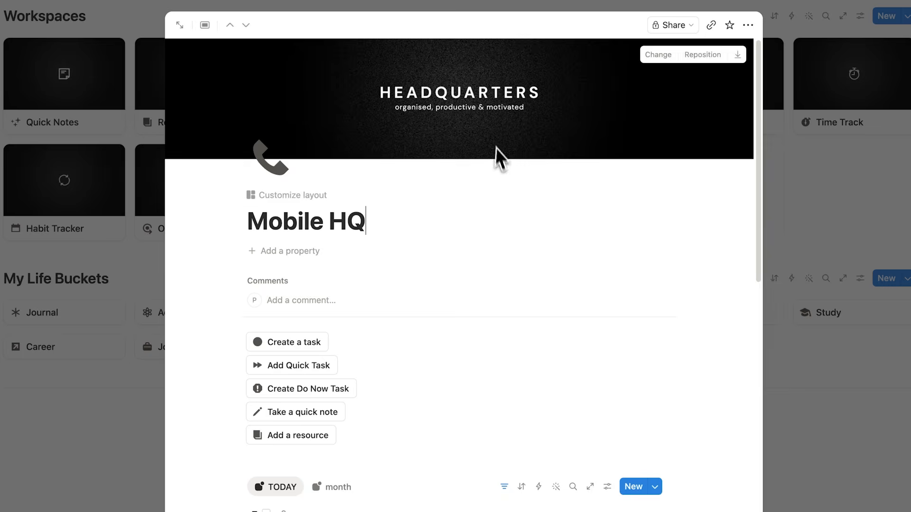
{"action": "scroll", "coordinate": [498, 157], "scroll_direction": "down", "scroll_amount": 5}
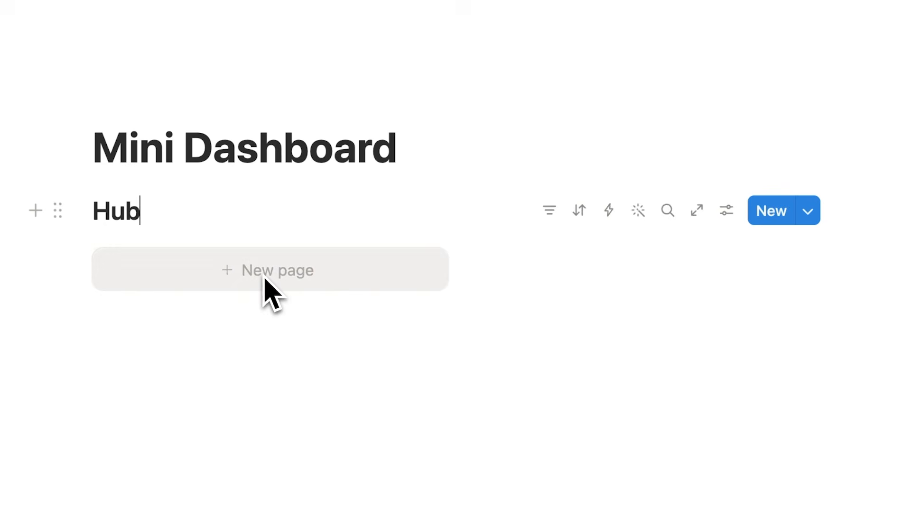
Add a new page titled "Dopamine Menu" to the Hub gallery on the Mini Dashboard
{"action": "left_click", "coordinate": [265, 279]}
{"action": "type", "text": "Dopam"}
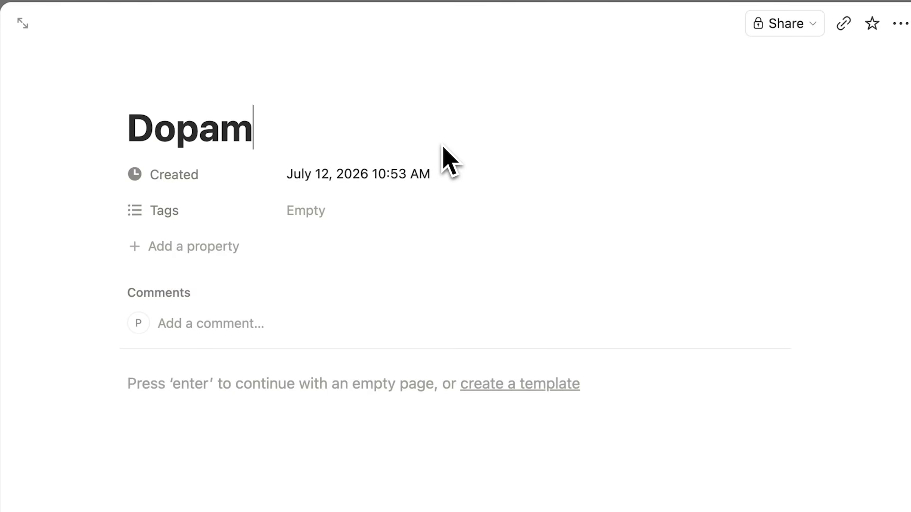
{"action": "type", "text": "ine Menu"}
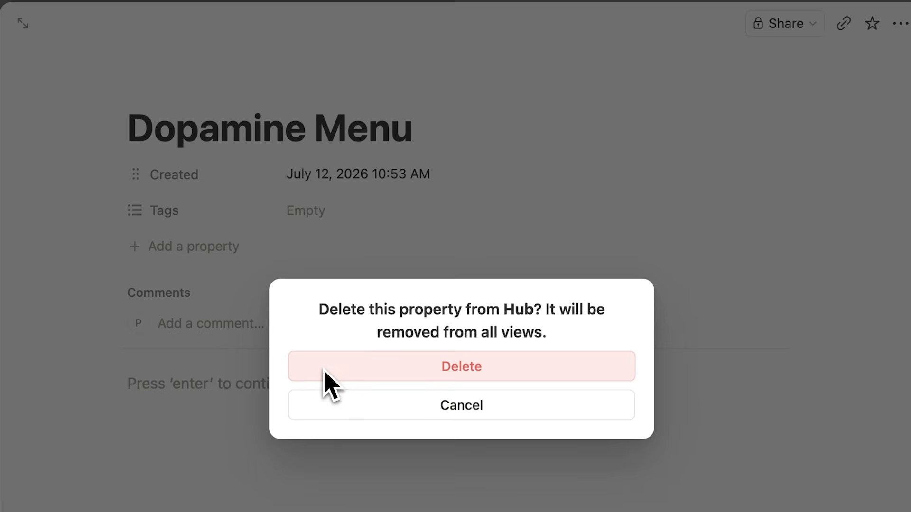
Delete the Created and Tags properties from the Dopamine Menu page
{"action": "left_click", "coordinate": [324, 372]}
{"action": "left_click", "coordinate": [213, 175]}
{"action": "left_click", "coordinate": [227, 326]}
{"action": "left_click", "coordinate": [406, 373]}
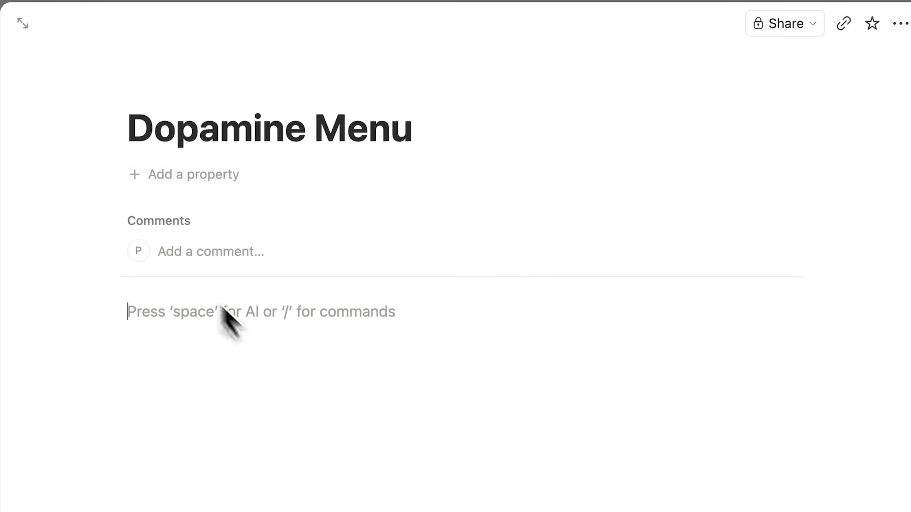
Write "Home" in the page body and format it as a Heading 2 with a yellow background
{"action": "type", "text": "Home"}
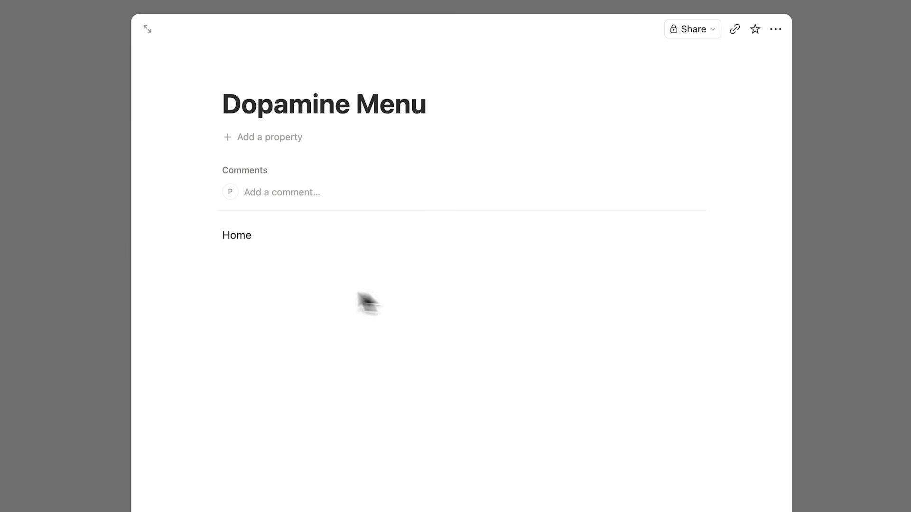
{"action": "left_click", "coordinate": [208, 236]}
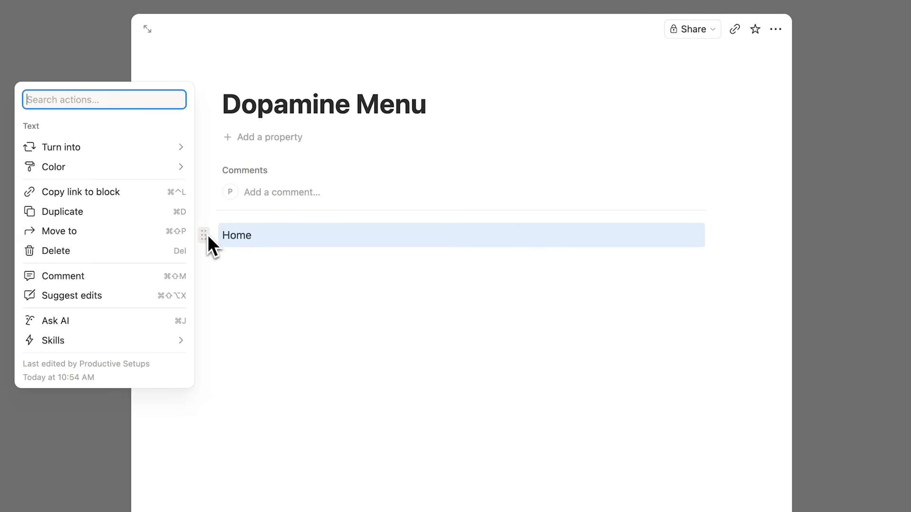
{"action": "mouse_move", "coordinate": [182, 152]}
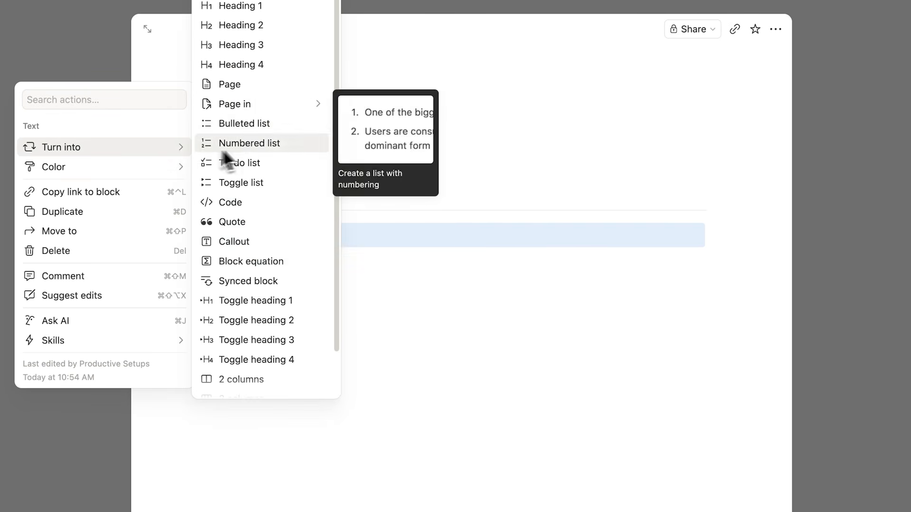
{"action": "left_click", "coordinate": [263, 32]}
{"action": "left_click", "coordinate": [208, 259]}
{"action": "mouse_move", "coordinate": [178, 187]}
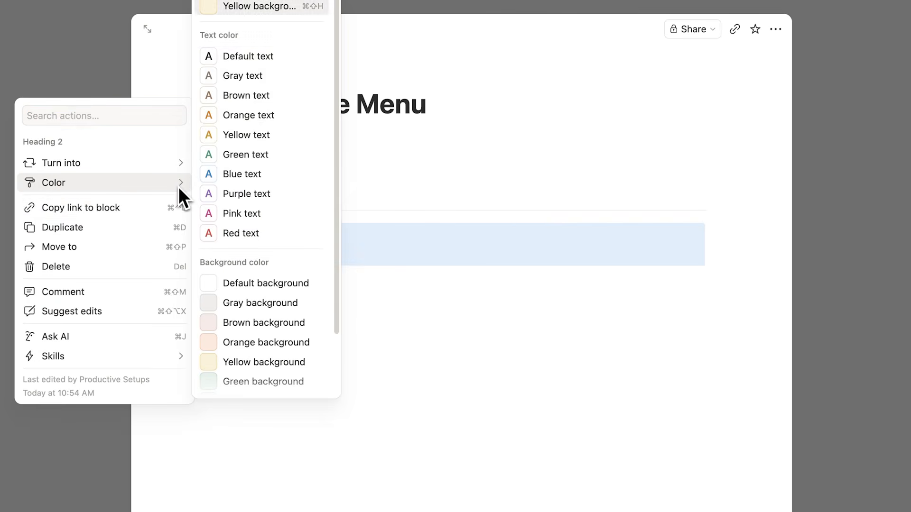
{"action": "left_click", "coordinate": [250, 11]}
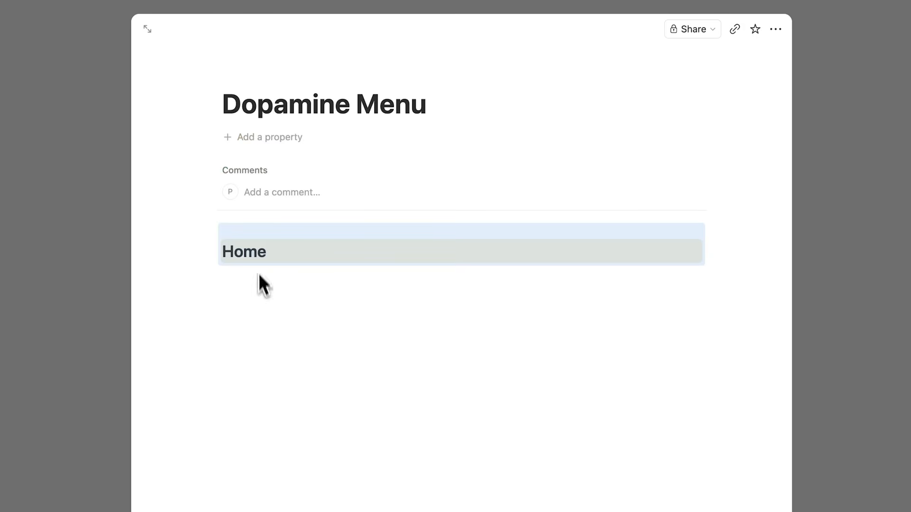
Duplicate the Home heading to create two more matching headings below it, "Friends" and "Mini Adventure"
{"action": "left_click", "coordinate": [250, 285]}
{"action": "left_click_drag", "start_coordinate": [250, 286], "coordinate": [245, 272]}
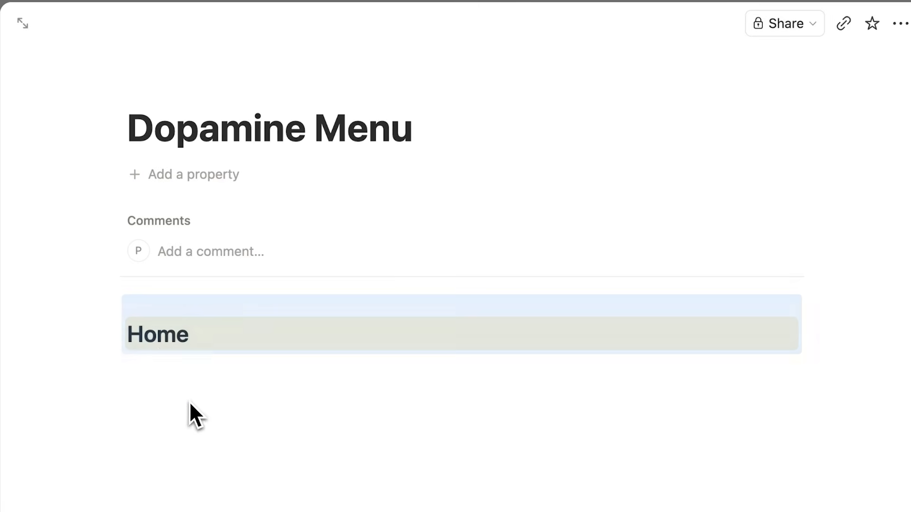
{"action": "key", "text": "ctrl+d"}
{"action": "double_click", "coordinate": [171, 401]}
{"action": "type", "text": "Friends"}
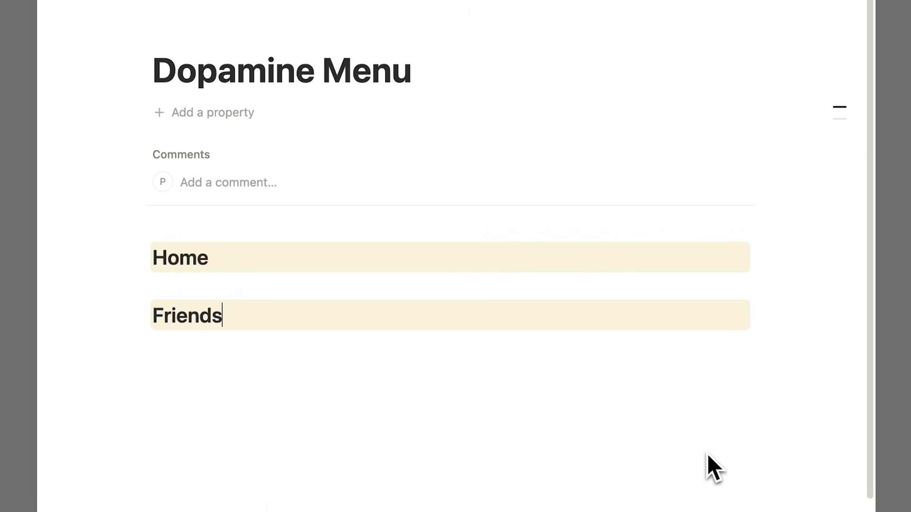
{"action": "key", "text": "Return"}
{"action": "type", "text": "Mini Adventure"}
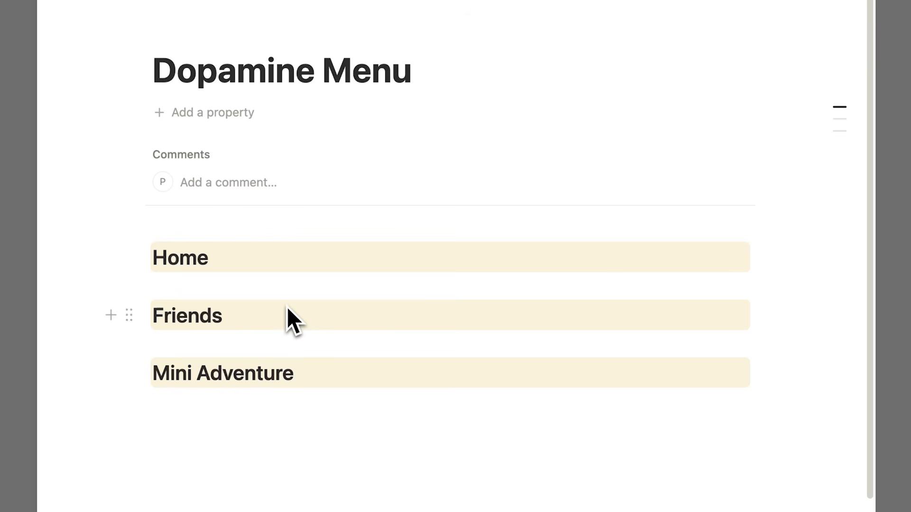
Insert a to-do under the Home heading that reads "Follow along painting tutorial"
{"action": "left_click", "coordinate": [256, 267]}
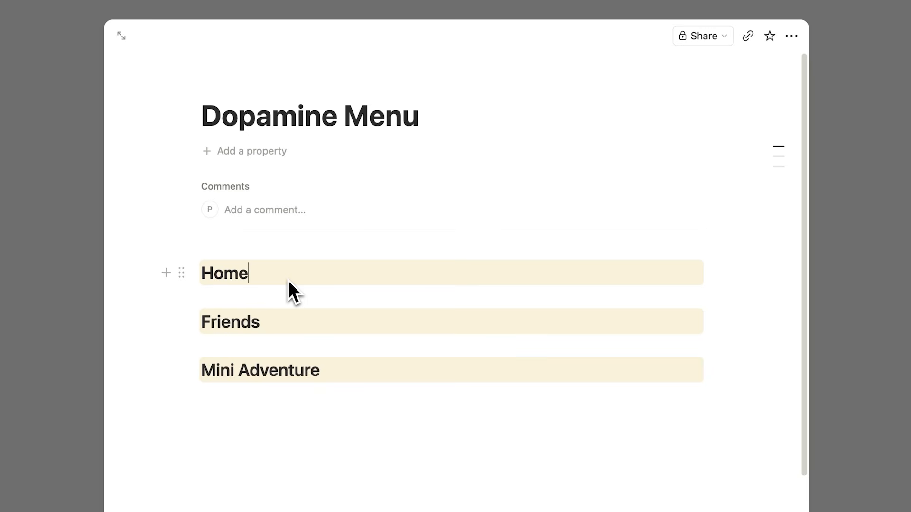
{"action": "key", "text": "Return"}
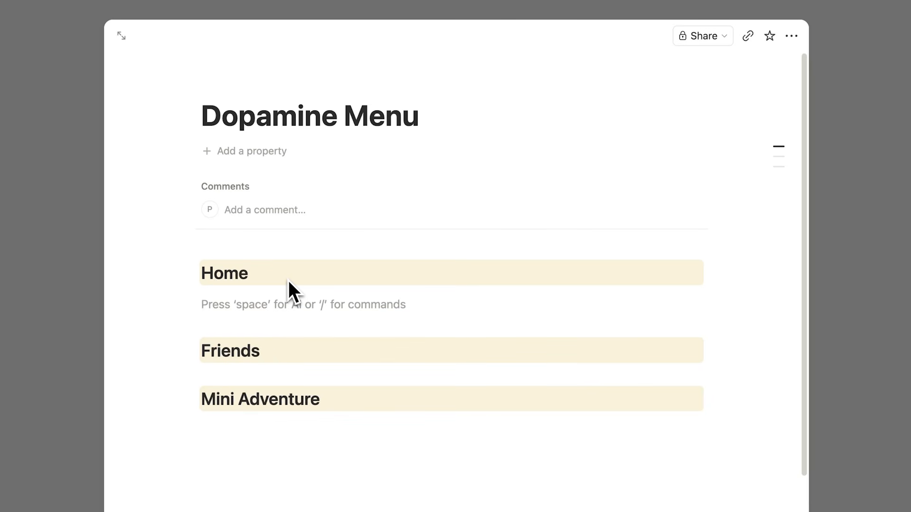
{"action": "type", "text": "/"}
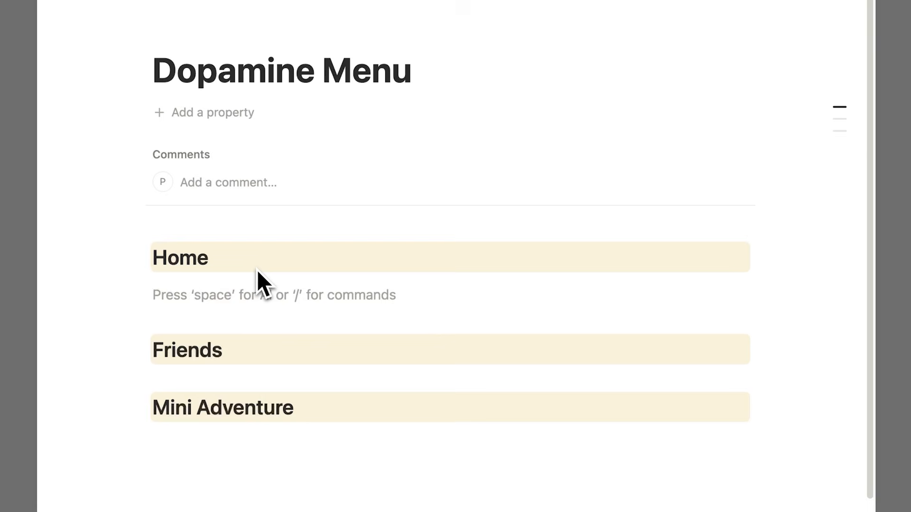
{"action": "type", "text": "/"}
{"action": "left_click_drag", "start_coordinate": [419, 337], "coordinate": [426, 414]}
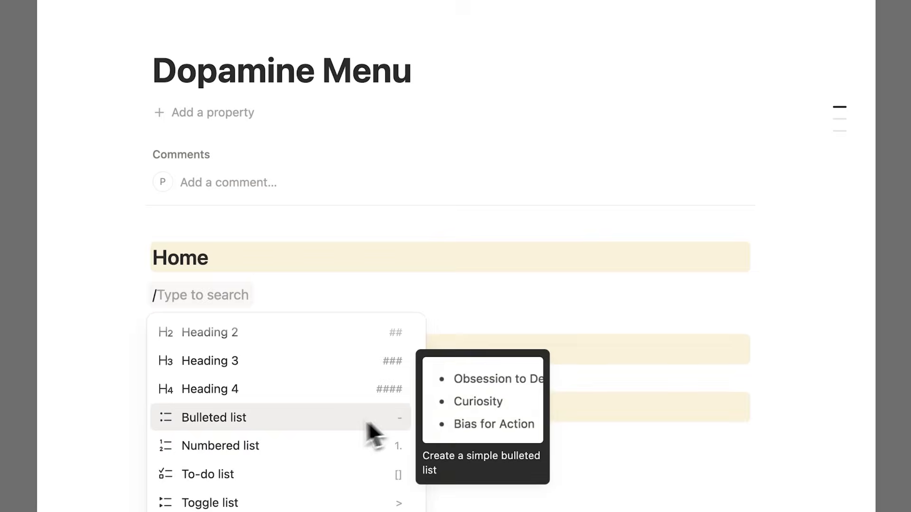
{"action": "left_click", "coordinate": [282, 472]}
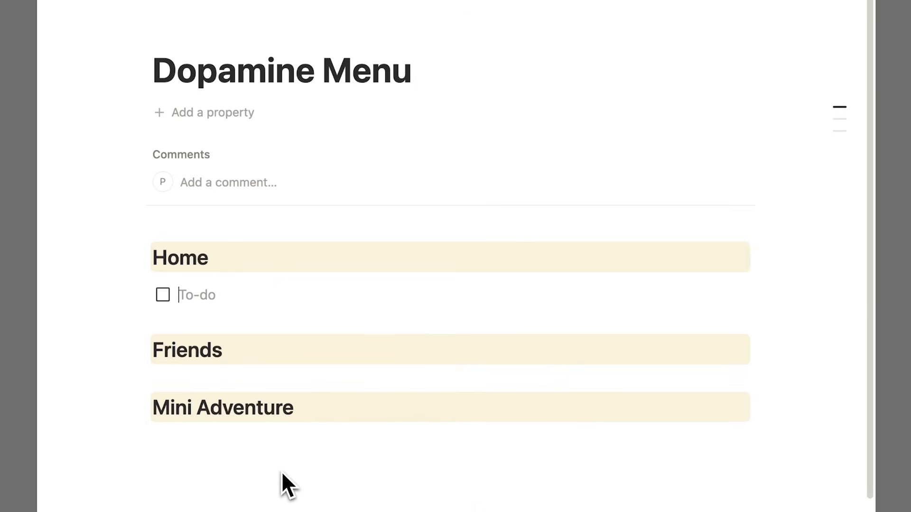
{"action": "scroll", "coordinate": [278, 430], "scroll_direction": "down", "scroll_amount": 1}
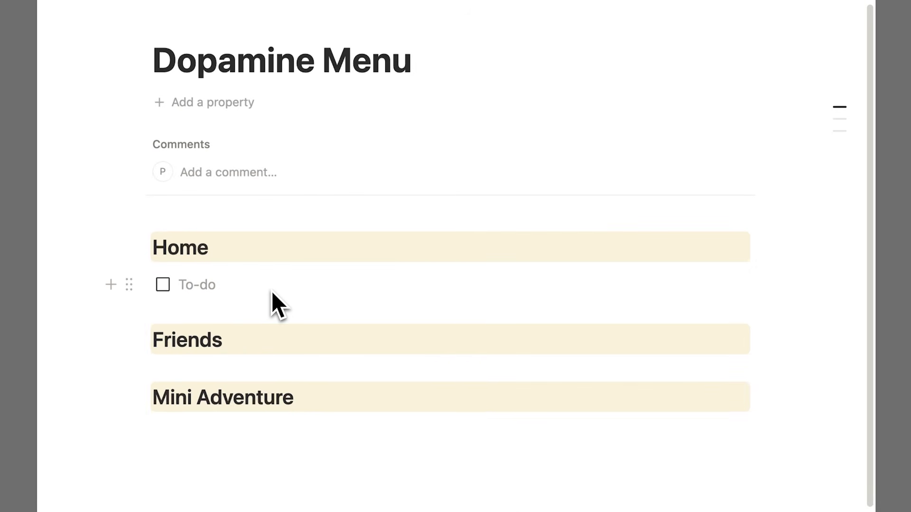
{"action": "type", "text": "Follow along painting tutorial"}
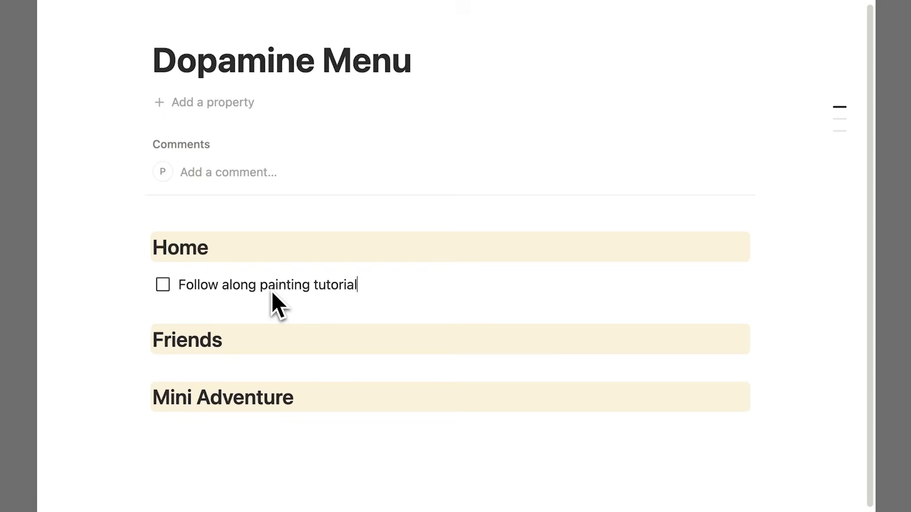
Add a second Home to-do, "Set up a new Notion Dashboard", and check it off
{"action": "key", "text": "Return"}
{"action": "type", "text": "Set up a new Notion Das"}
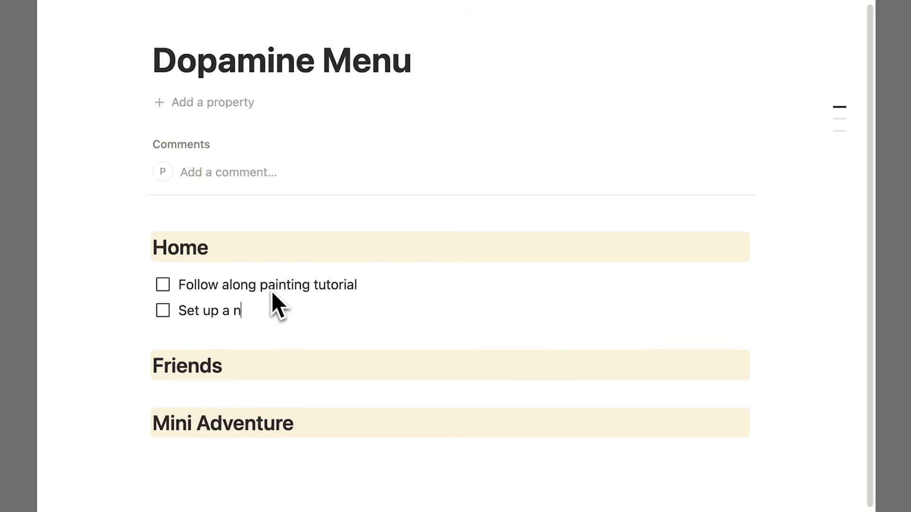
{"action": "type", "text": "hboard"}
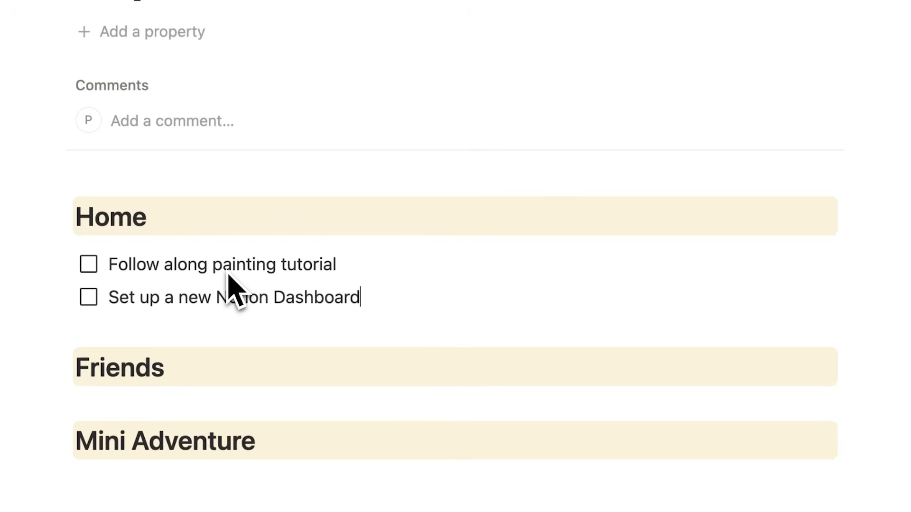
{"action": "left_click", "coordinate": [168, 314]}
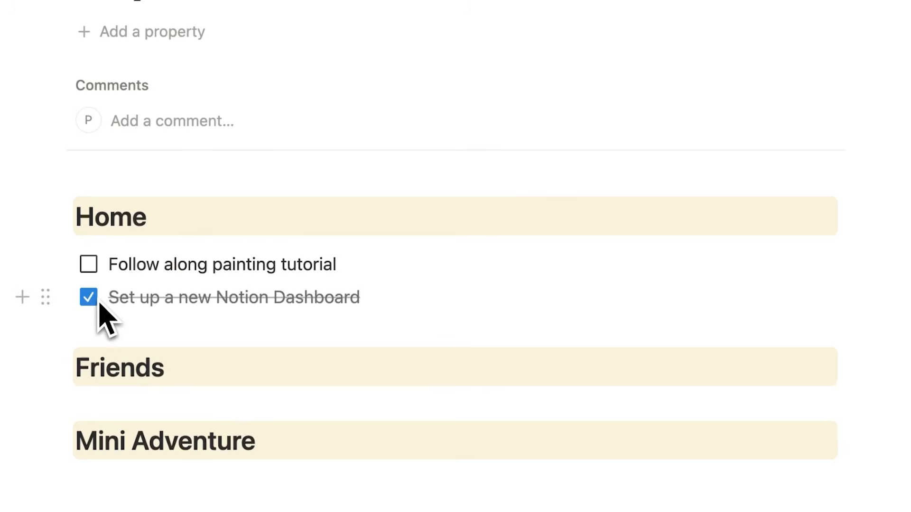
Extend the Friends heading to "Friends / Partner / Family" and add the to-do "Create Word searches for each other" beneath it
{"action": "left_click", "coordinate": [149, 403]}
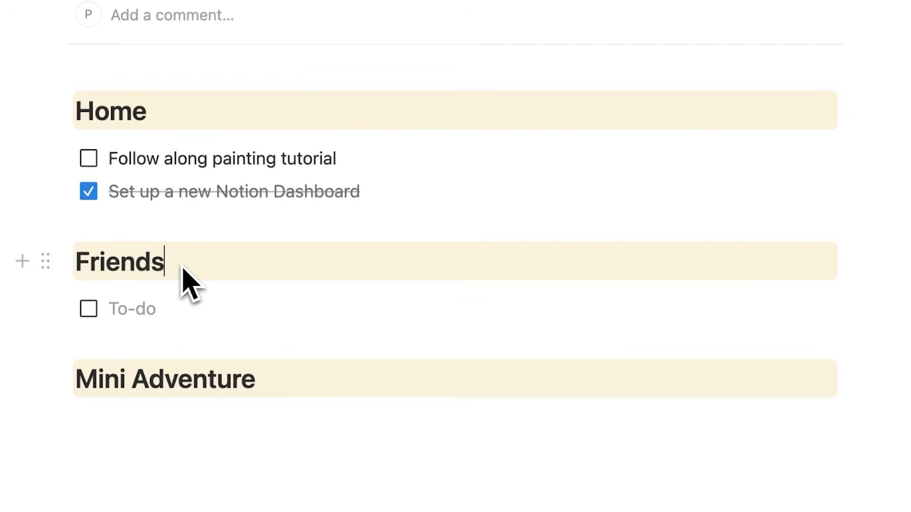
{"action": "type", "text": "/ Partner / Family"}
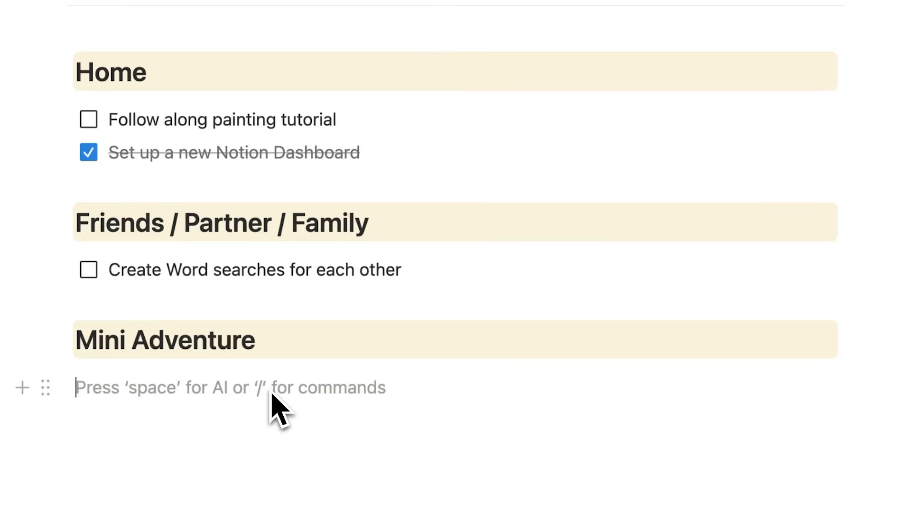
Insert a to-do under the Mini Adventure heading that reads "Try a new takeout spot"
{"action": "type", "text": "/"}
{"action": "left_click", "coordinate": [236, 109]}
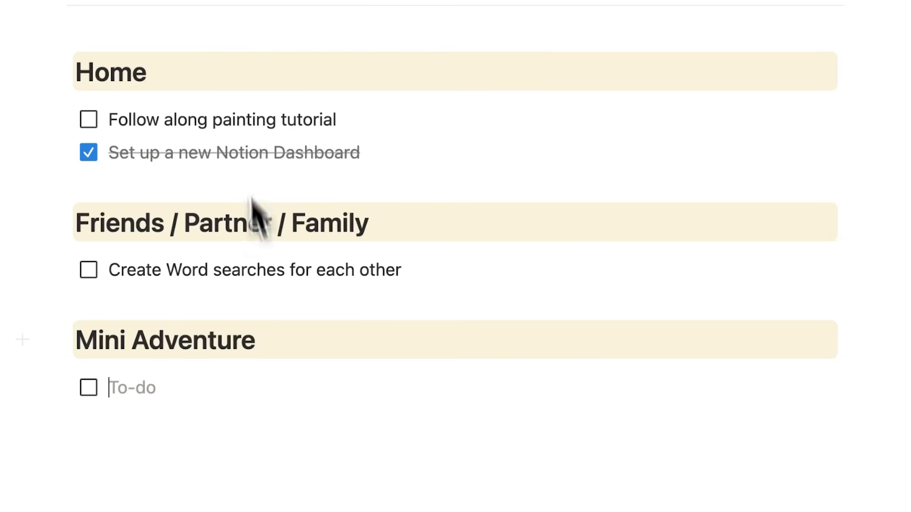
{"action": "left_click", "coordinate": [279, 352]}
{"action": "left_click", "coordinate": [227, 406]}
{"action": "left_click_drag", "start_coordinate": [265, 353], "coordinate": [79, 350]}
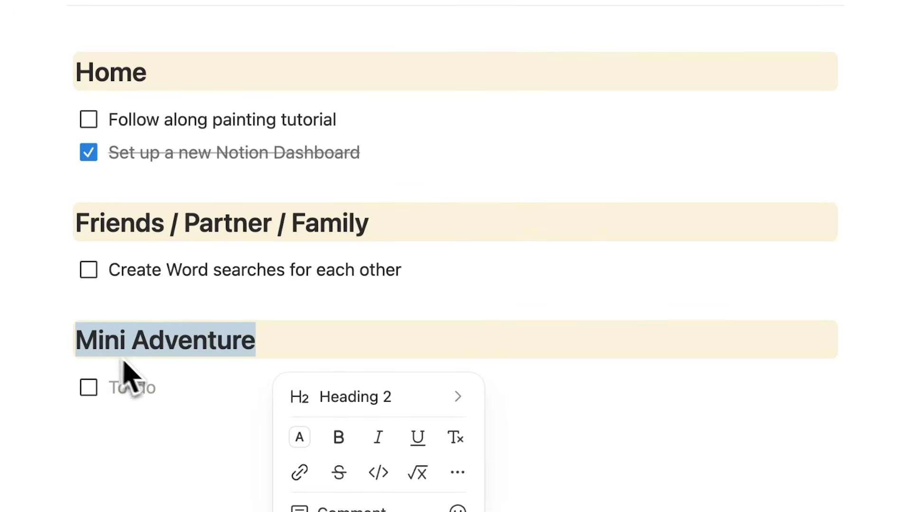
{"action": "left_click", "coordinate": [157, 393]}
{"action": "type", "text": "Try a new takeout spot"}
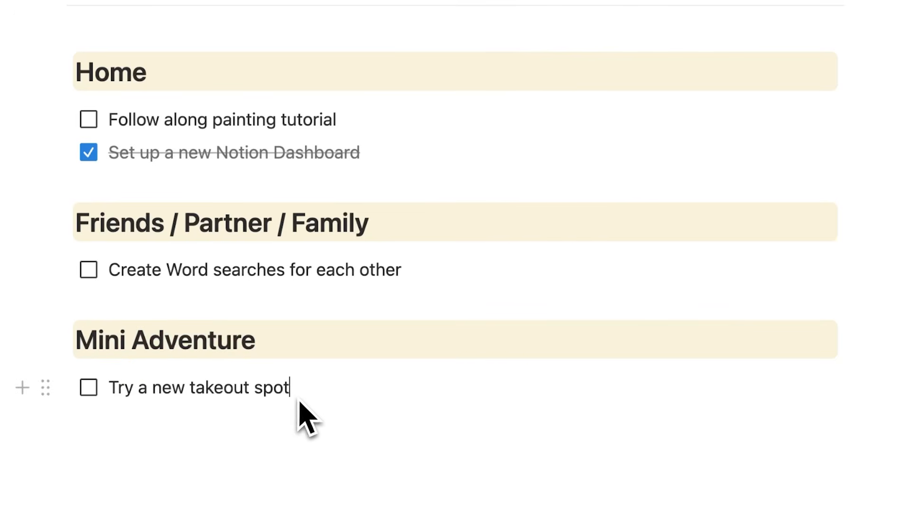
{"action": "scroll", "coordinate": [343, 211], "scroll_direction": "up", "scroll_amount": 5}
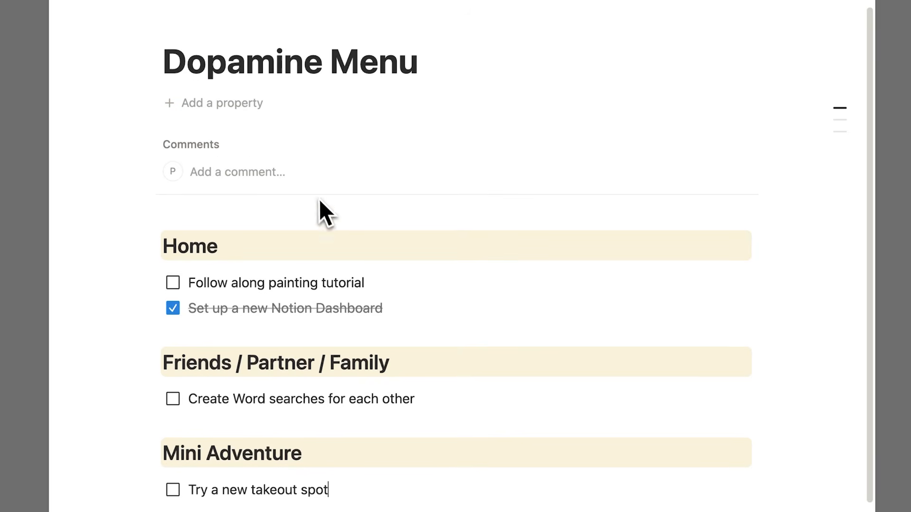
{"action": "left_click_drag", "start_coordinate": [172, 78], "coordinate": [529, 67]}
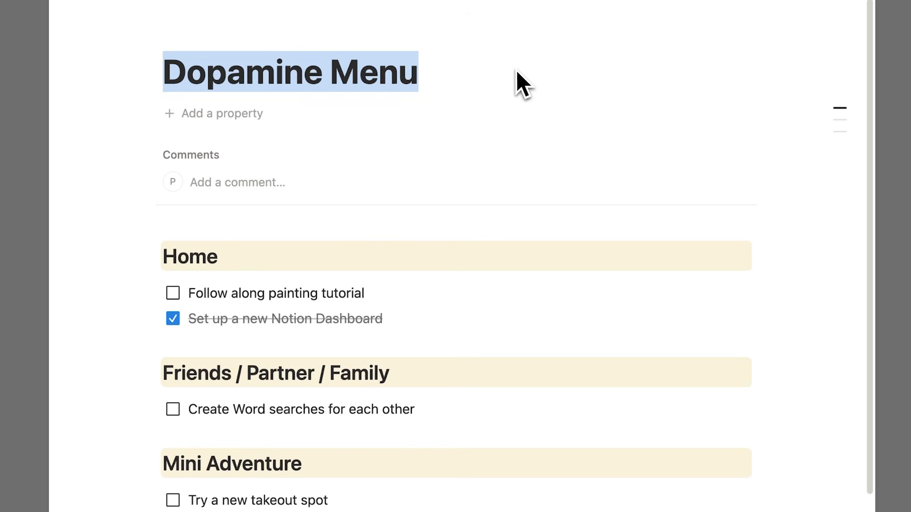
{"action": "left_click", "coordinate": [516, 70]}
{"action": "scroll", "coordinate": [499, 81], "scroll_direction": "down", "scroll_amount": 3}
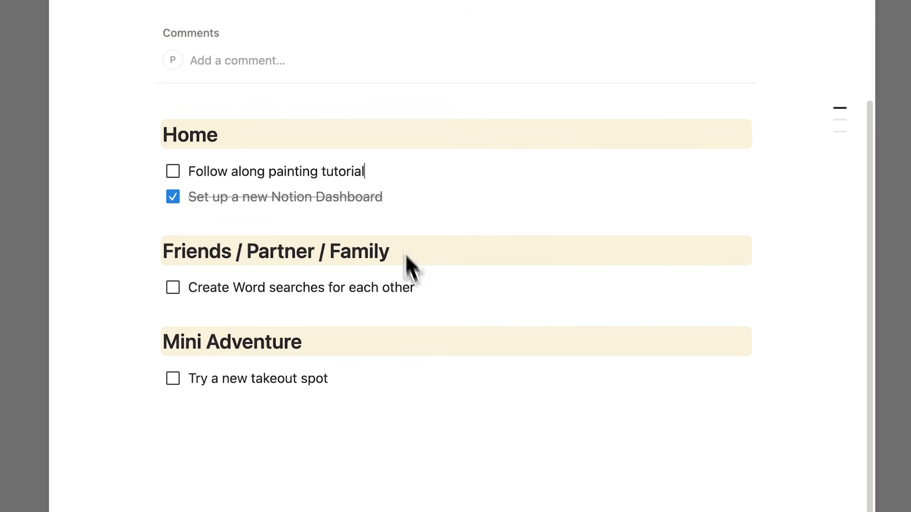
{"action": "left_click", "coordinate": [390, 177]}
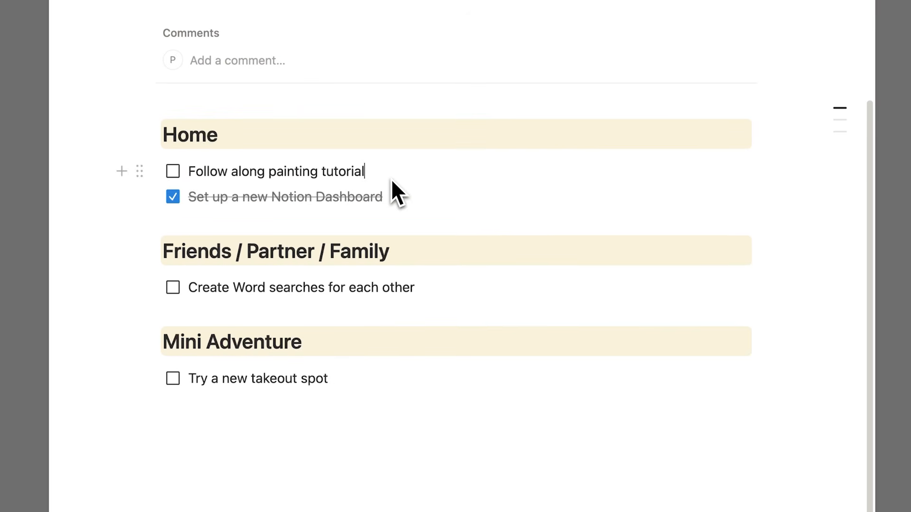
{"action": "left_click", "coordinate": [315, 345]}
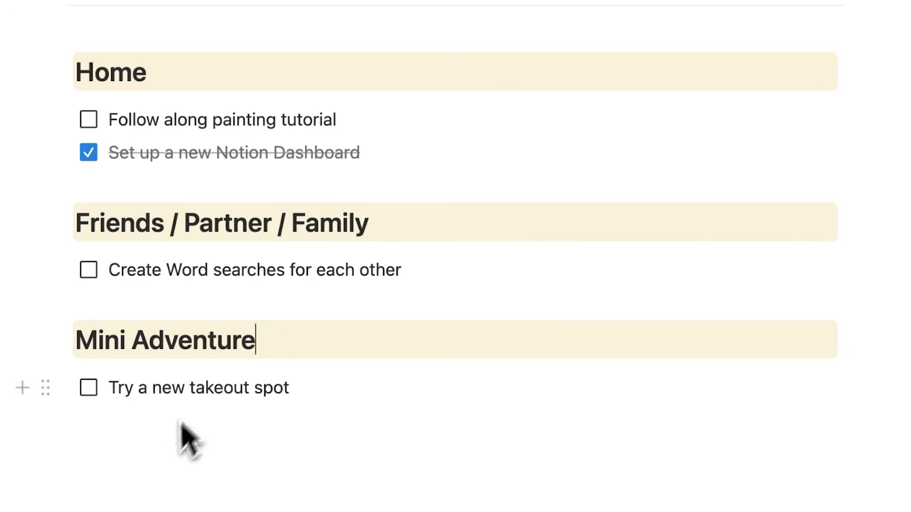
{"action": "left_click", "coordinate": [179, 429]}
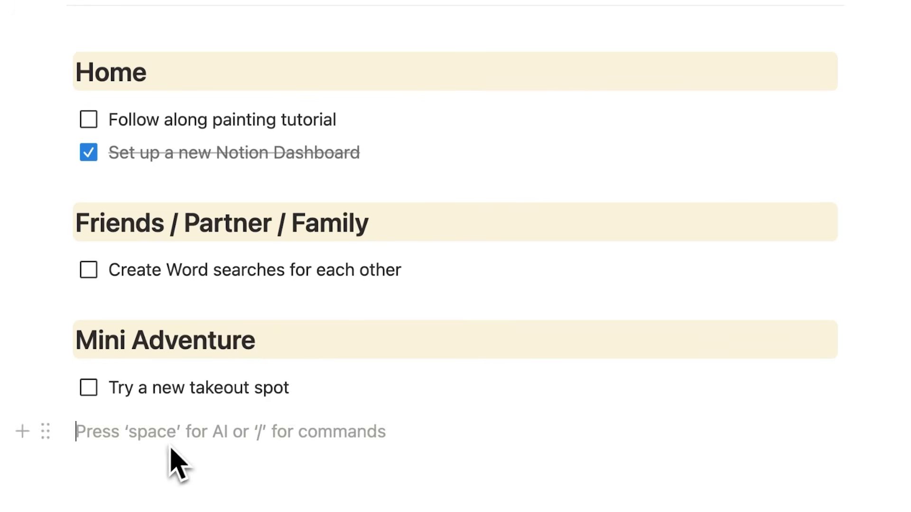
{"action": "left_click", "coordinate": [303, 352]}
{"action": "left_click", "coordinate": [320, 376]}
{"action": "left_click", "coordinate": [369, 227]}
{"action": "mouse_move", "coordinate": [335, 167]}
{"action": "left_mouse_down"}
{"action": "mouse_move", "coordinate": [320, 134]}
{"action": "mouse_move", "coordinate": [403, 135]}
{"action": "left_mouse_up"}
{"action": "left_click", "coordinate": [375, 153]}
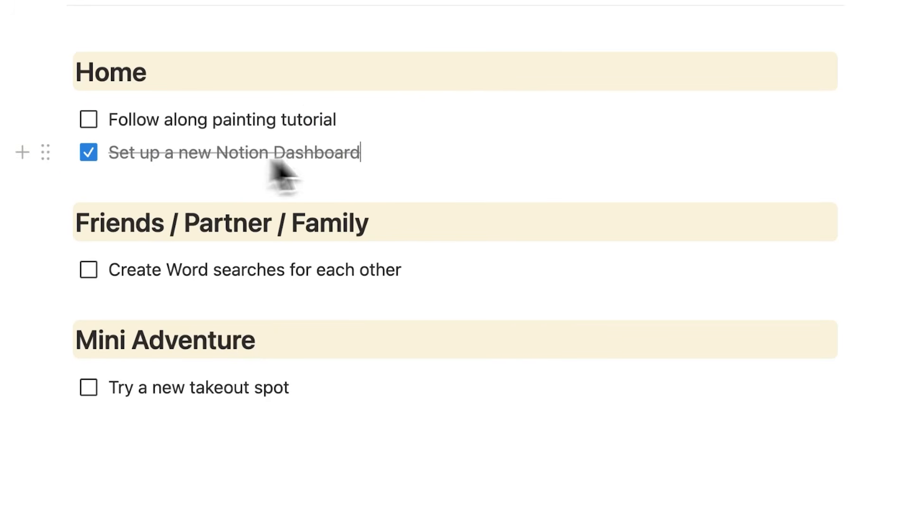
Check off the "Follow along painting tutorial" to-do under the Home heading
{"action": "left_click", "coordinate": [46, 154]}
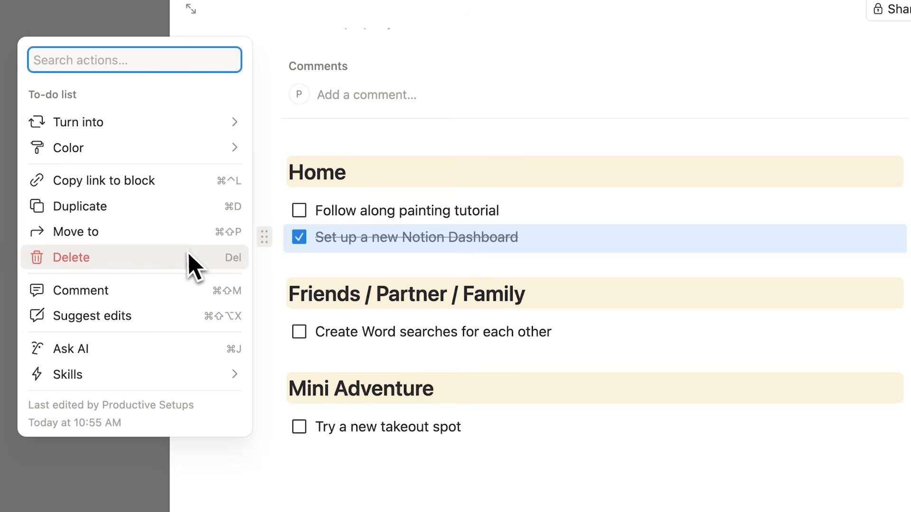
{"action": "key", "text": "Escape"}
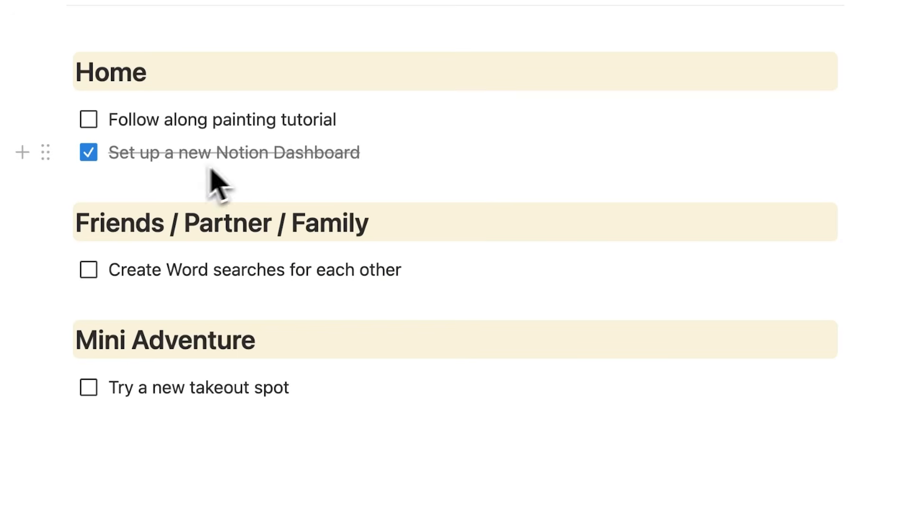
{"action": "left_click", "coordinate": [89, 120]}
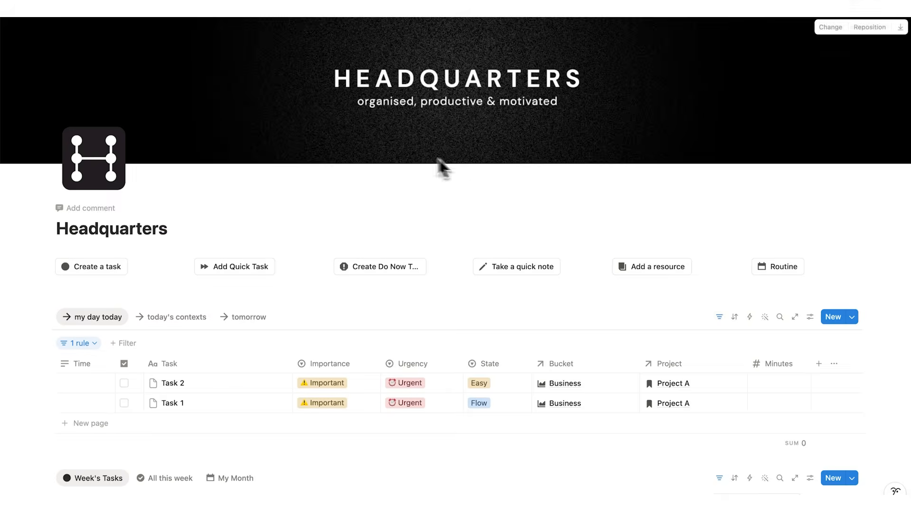
Switch to the Headquarters page and mark Task 2 and Task 1 as done in the "my day today" list
{"action": "scroll", "coordinate": [439, 167], "scroll_direction": "down", "scroll_amount": 5}
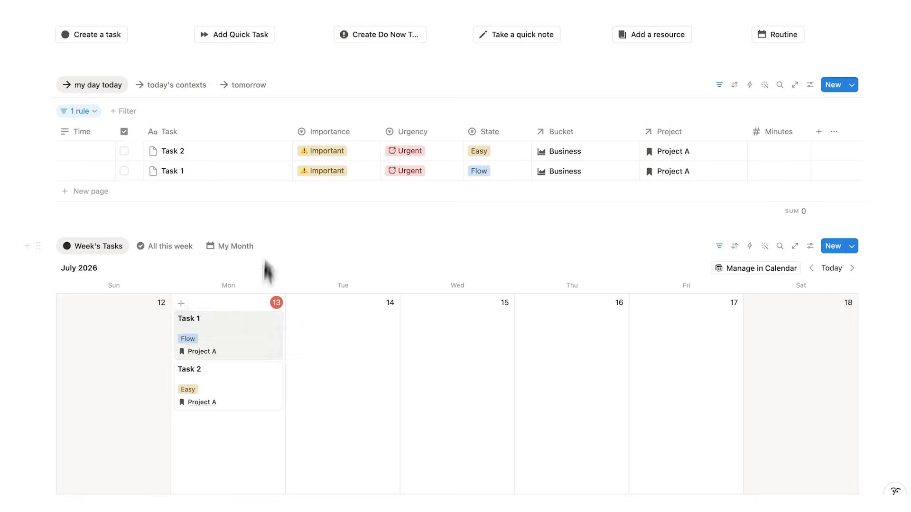
{"action": "left_click", "coordinate": [125, 151]}
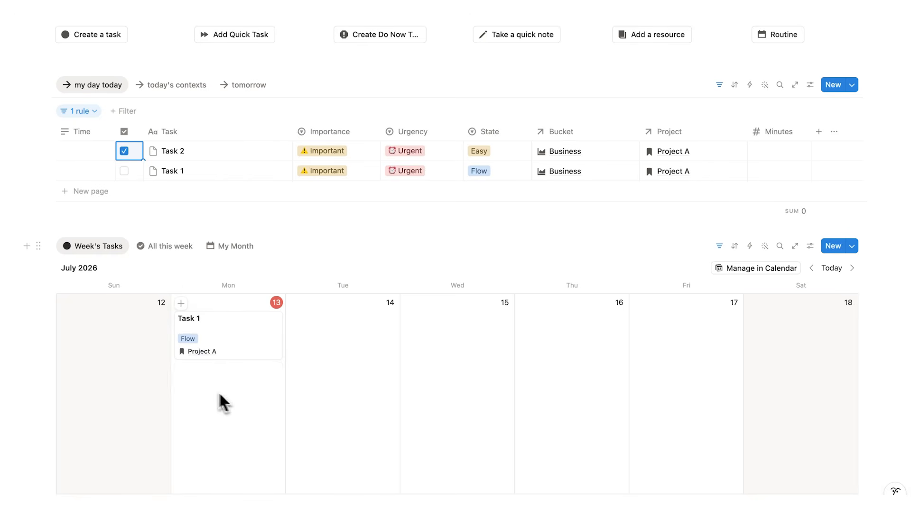
{"action": "left_click", "coordinate": [125, 172]}
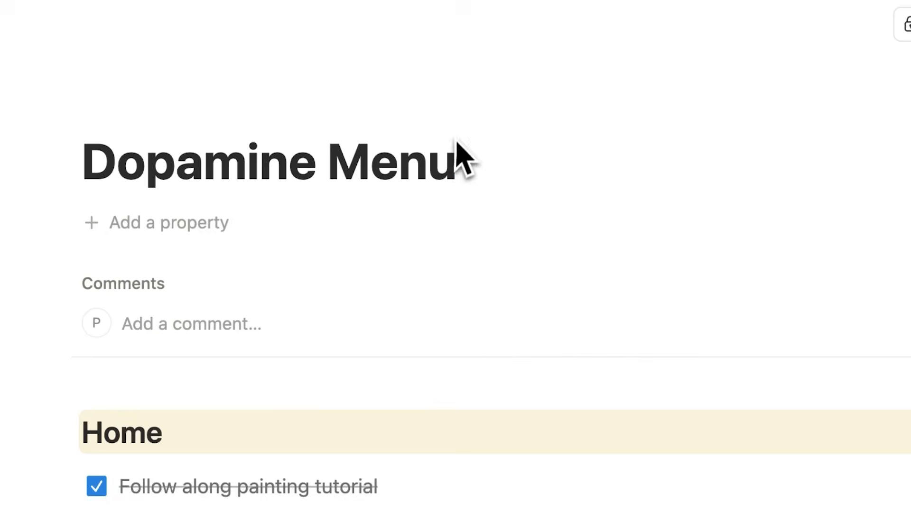
{"action": "left_click_drag", "start_coordinate": [456, 145], "coordinate": [18, 147]}
{"action": "left_click", "coordinate": [291, 158]}
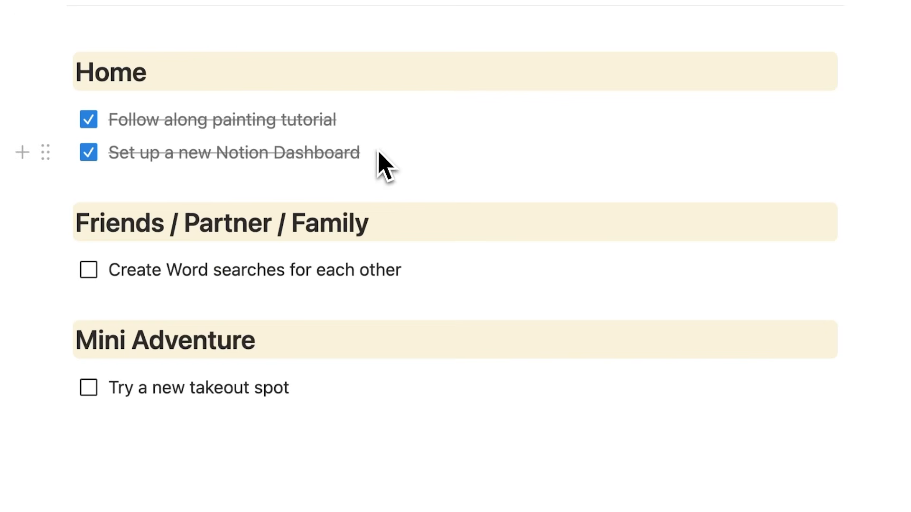
{"action": "left_click", "coordinate": [382, 158]}
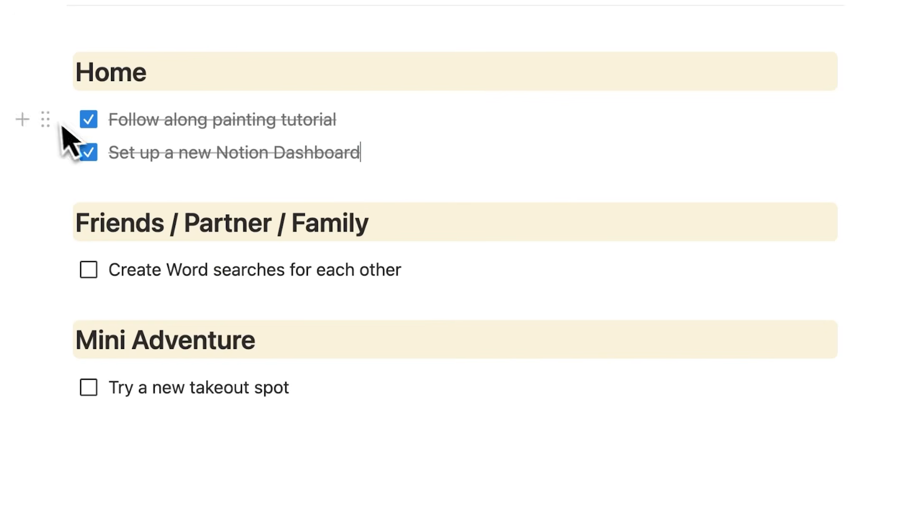
{"action": "left_click", "coordinate": [89, 119]}
{"action": "left_click", "coordinate": [149, 153], "text": "shift"}
{"action": "right_click", "coordinate": [366, 147]}
{"action": "left_click", "coordinate": [372, 148]}
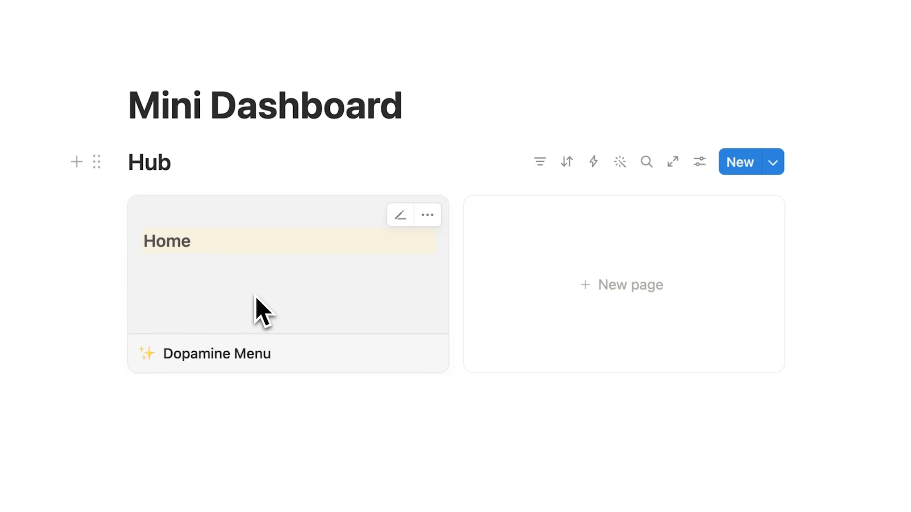
Add a new empty page titled "Friends" to the Hub gallery of the Mini Dashboard
{"action": "left_click", "coordinate": [631, 321]}
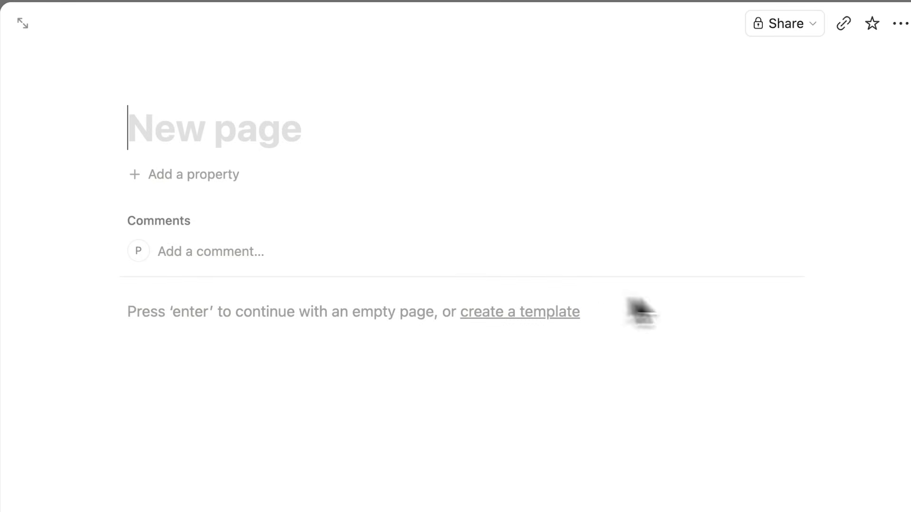
{"action": "type", "text": "Friends"}
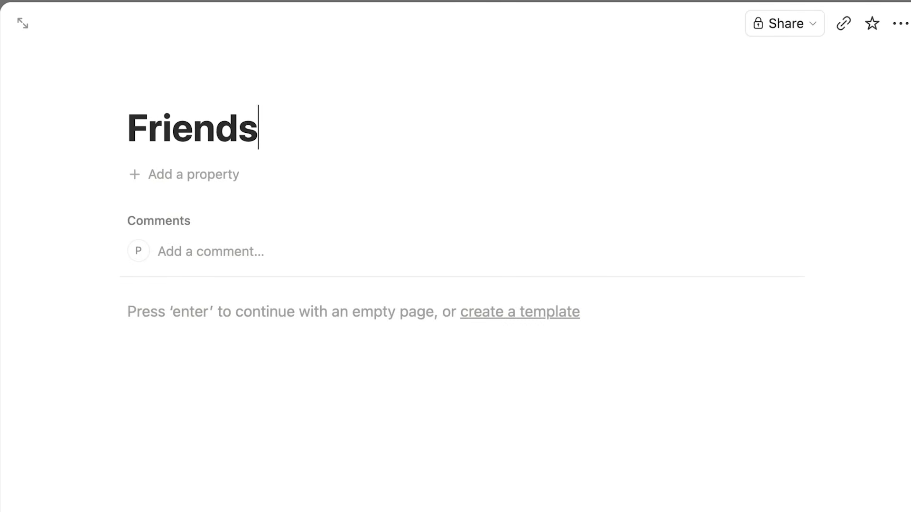
{"action": "left_click", "coordinate": [355, 322]}
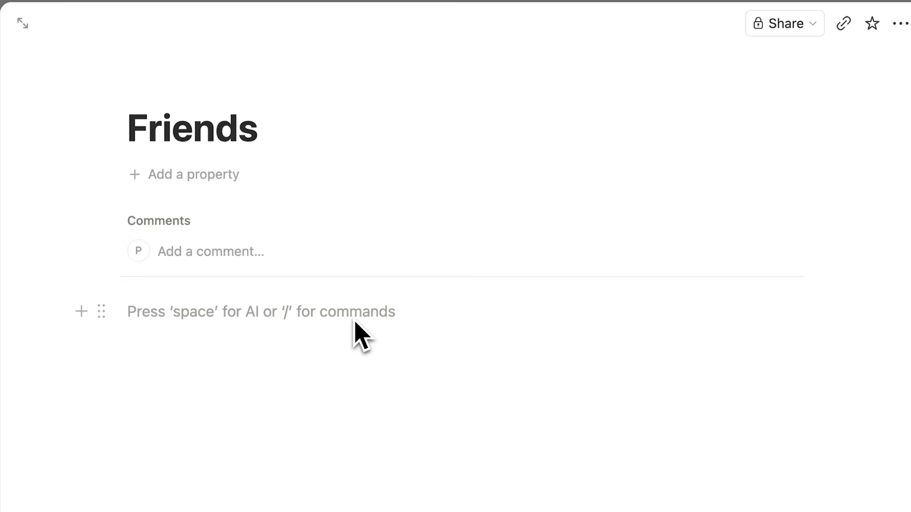
Insert a table view database in the body of the Friends page and name it "Friends CRM"
{"action": "type", "text": "/database"}
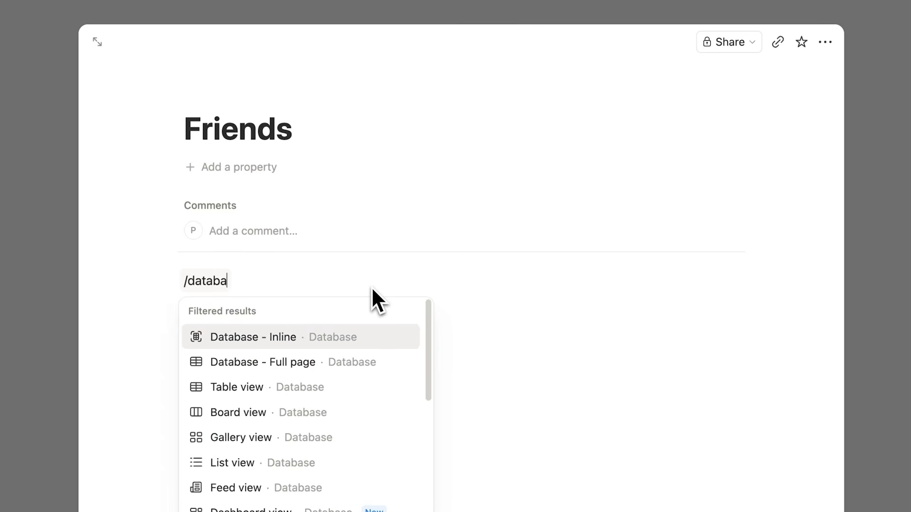
{"action": "mouse_move", "coordinate": [431, 328]}
{"action": "left_mouse_down"}
{"action": "mouse_move", "coordinate": [432, 443]}
{"action": "mouse_move", "coordinate": [440, 337]}
{"action": "left_mouse_up"}
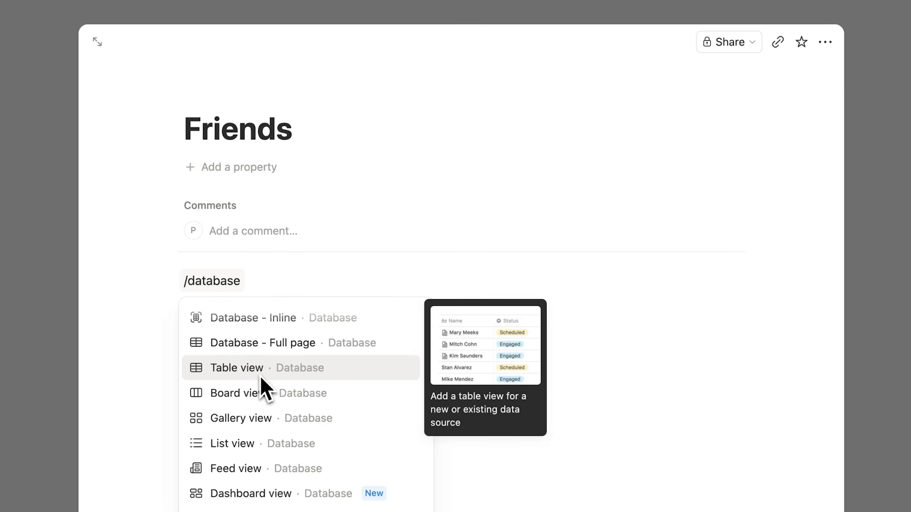
{"action": "left_click", "coordinate": [260, 375]}
{"action": "type", "text": "Friends CRM"}
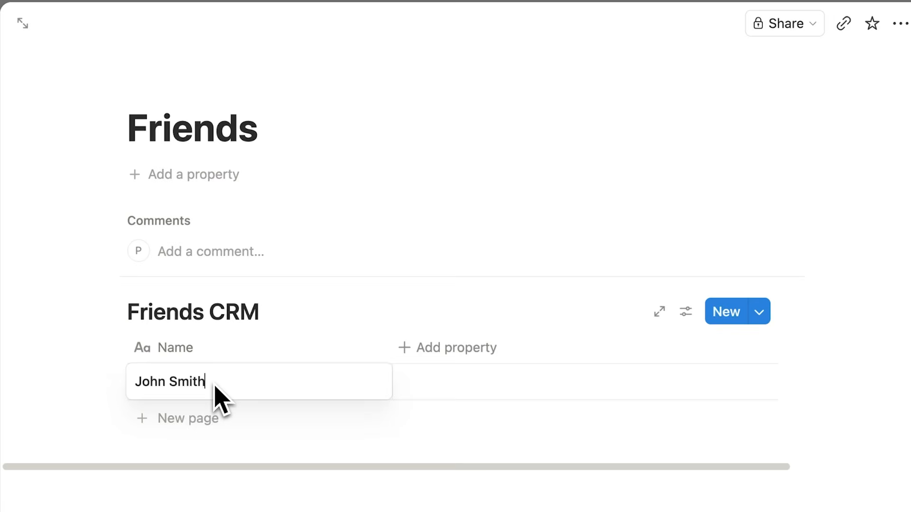
Enter a sample friend's full name in the first row of the Friends CRM table
{"action": "key", "text": "Return"}
{"action": "left_click", "coordinate": [216, 389]}
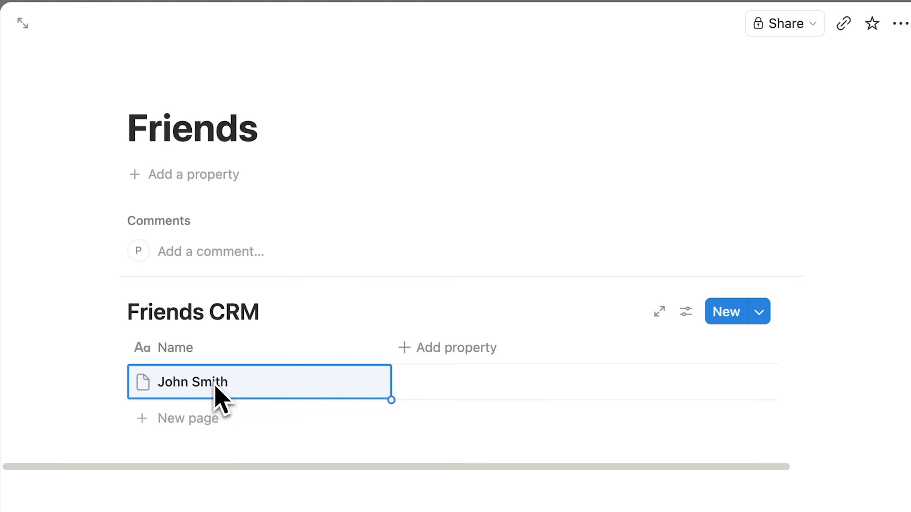
{"action": "left_click", "coordinate": [266, 492]}
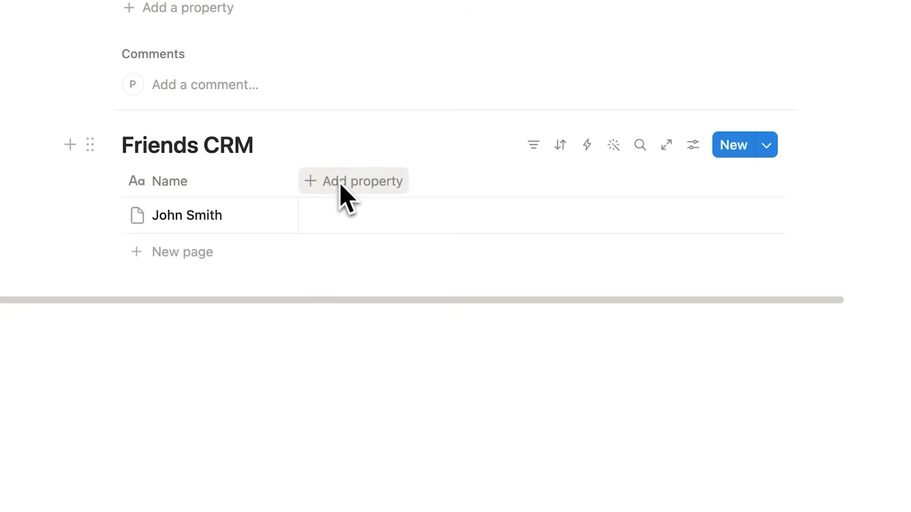
{"action": "left_click", "coordinate": [341, 183]}
{"action": "scroll", "coordinate": [345, 199], "scroll_direction": "down", "scroll_amount": 2}
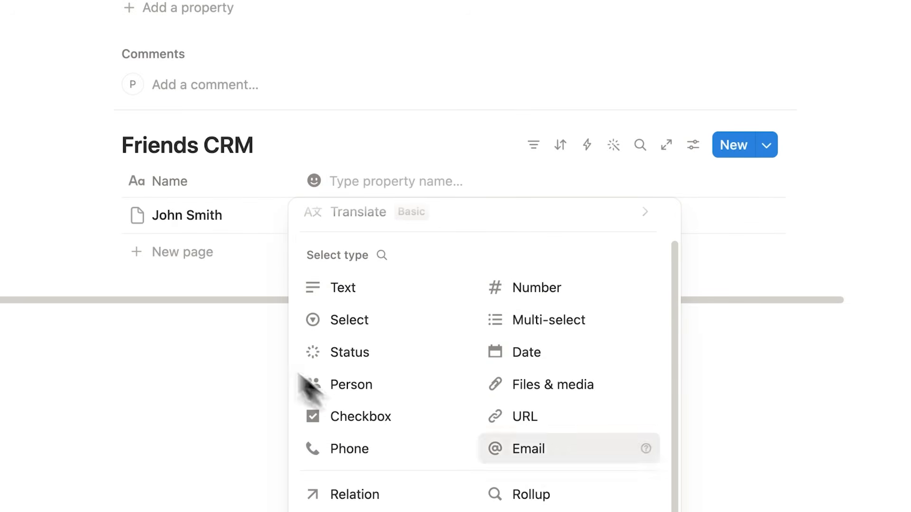
{"action": "left_click", "coordinate": [230, 341]}
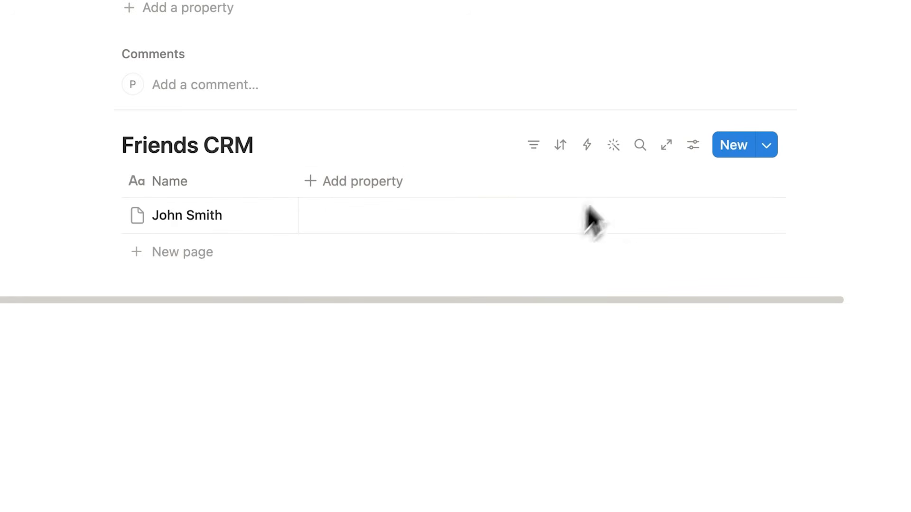
Add a Date property to the Friends CRM table and name it "Last Seen"
{"action": "left_click", "coordinate": [323, 183]}
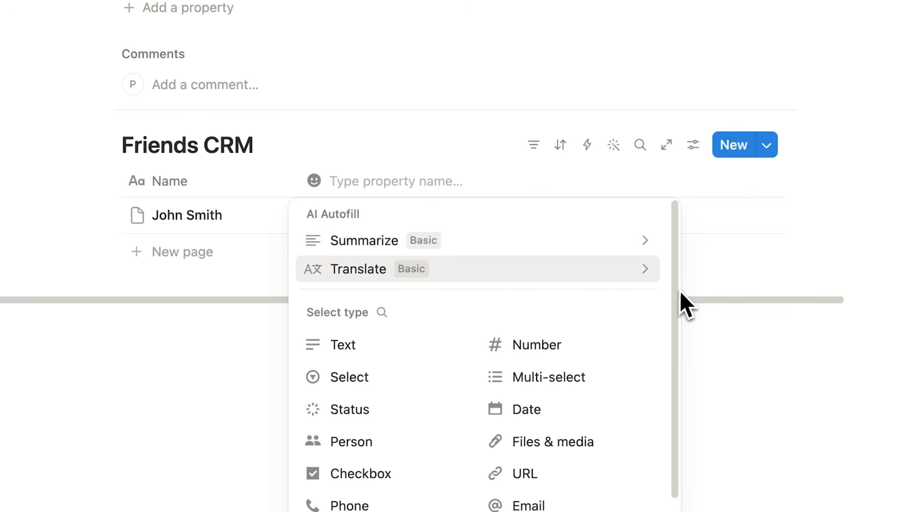
{"action": "left_click_drag", "start_coordinate": [677, 305], "coordinate": [674, 387]}
{"action": "scroll", "coordinate": [546, 309], "scroll_direction": "up", "scroll_amount": 1}
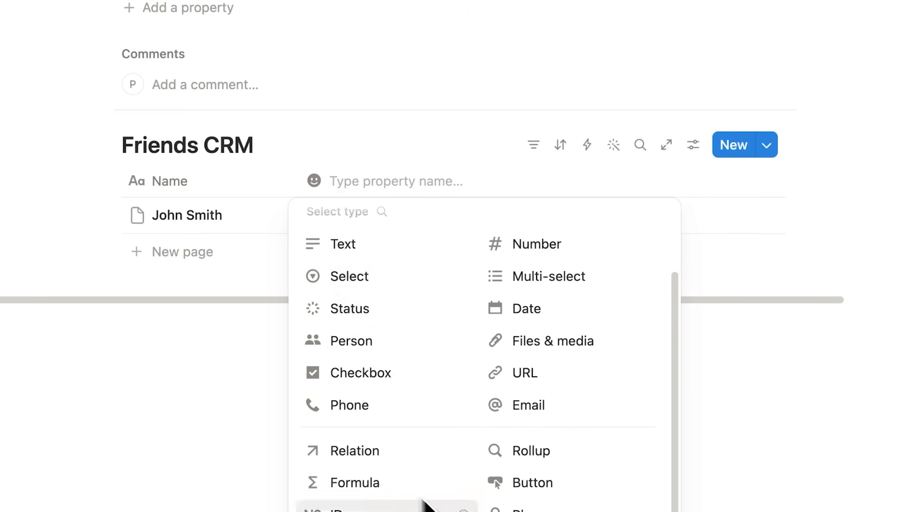
{"action": "left_click", "coordinate": [564, 319]}
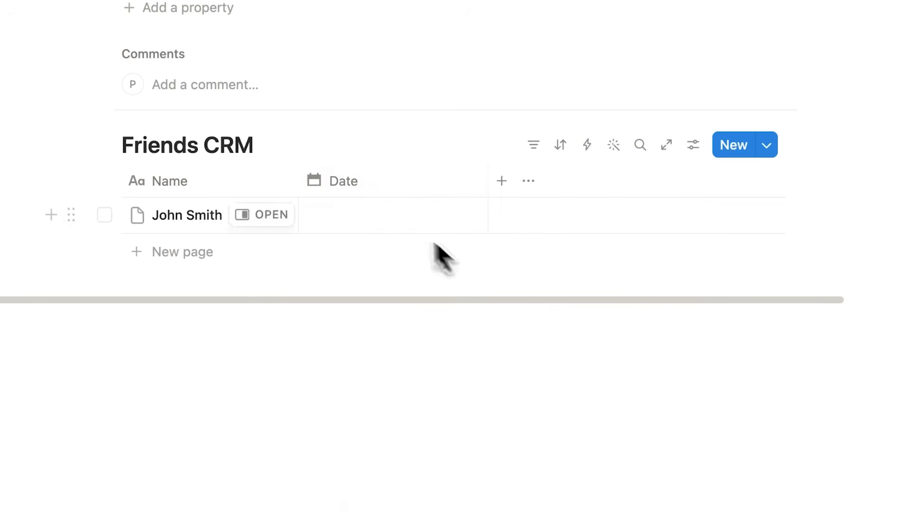
{"action": "left_click", "coordinate": [378, 192]}
{"action": "left_click", "coordinate": [358, 219]}
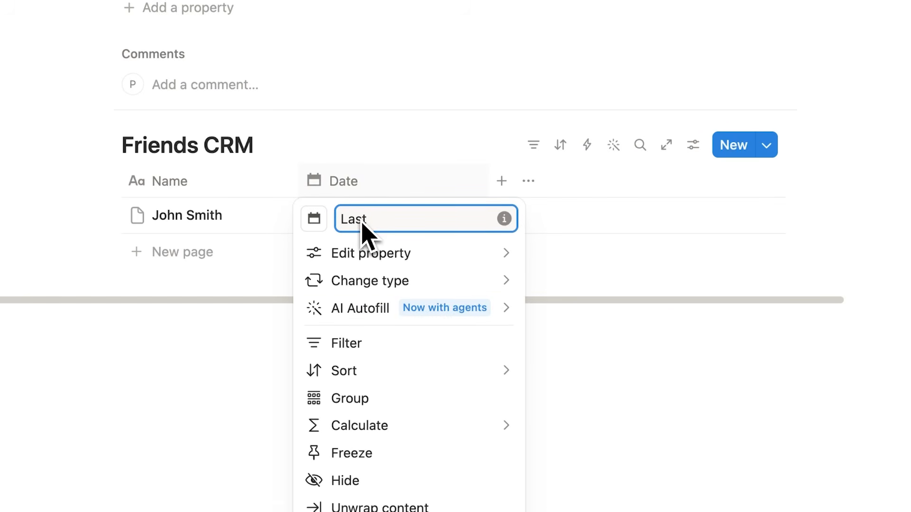
{"action": "left_click", "coordinate": [238, 339]}
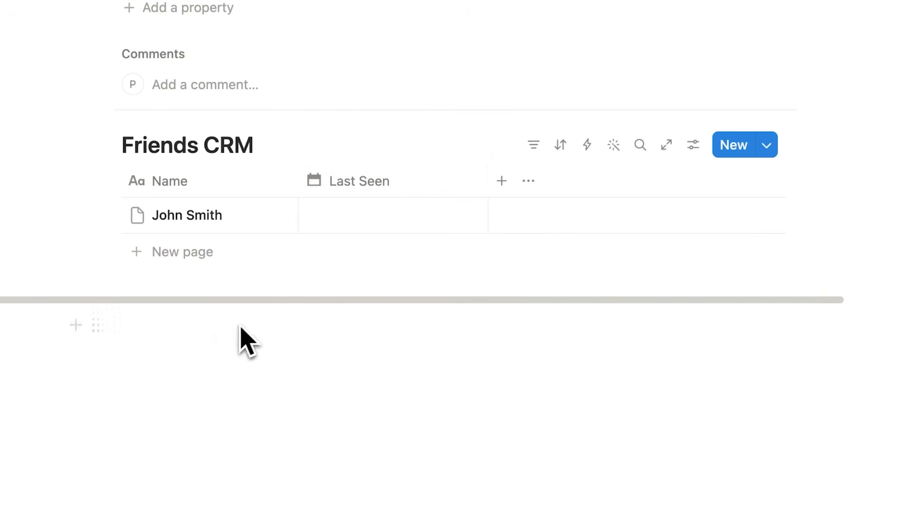
Set the first friend's Last Seen to July 7, 2026 and add three more friends dated June 30, June 3 and May 4, 2026
{"action": "left_click", "coordinate": [382, 219]}
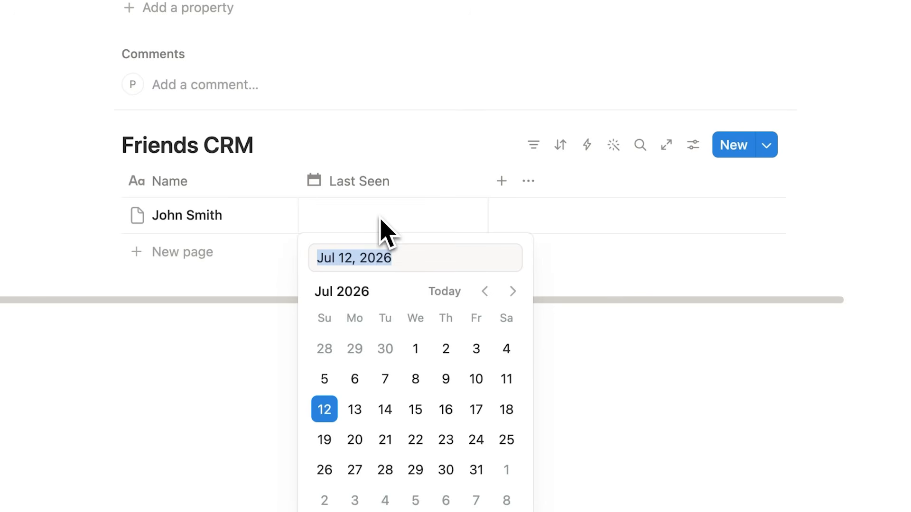
{"action": "left_click", "coordinate": [385, 379]}
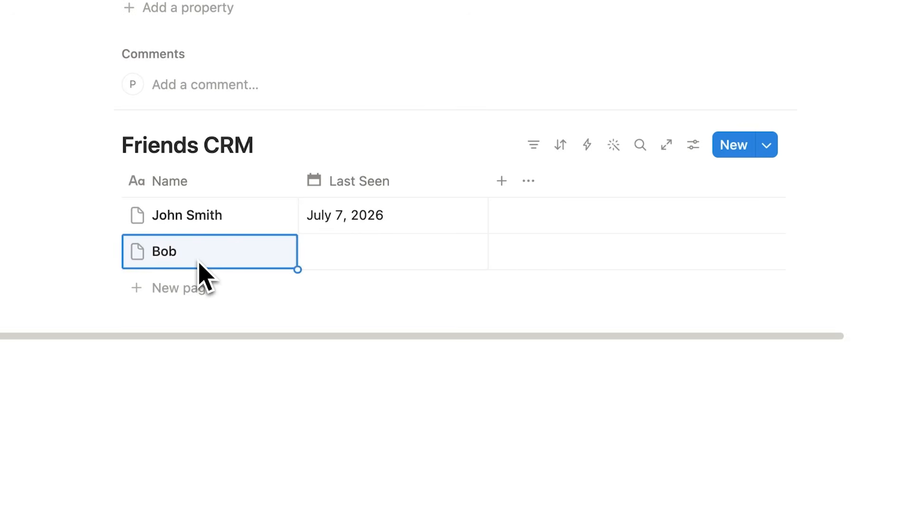
{"action": "left_click", "coordinate": [187, 288]}
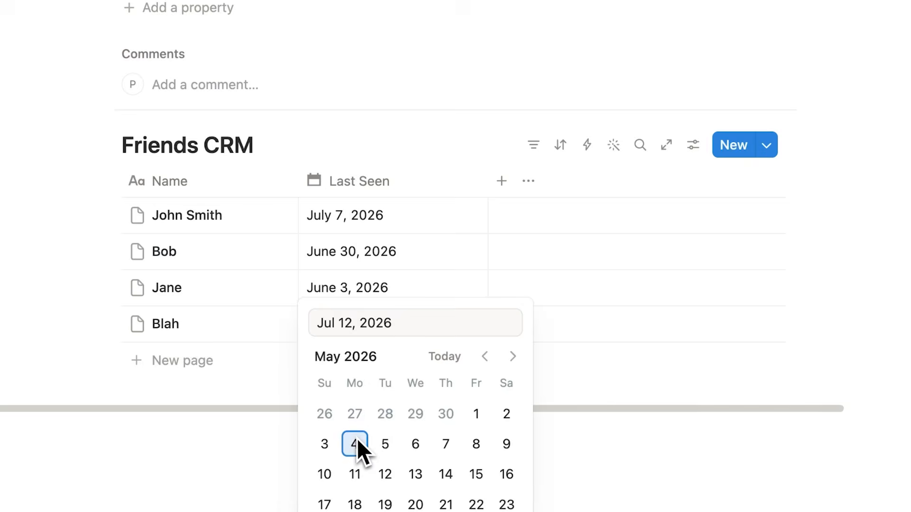
{"action": "left_click", "coordinate": [355, 442]}
{"action": "left_click", "coordinate": [254, 494]}
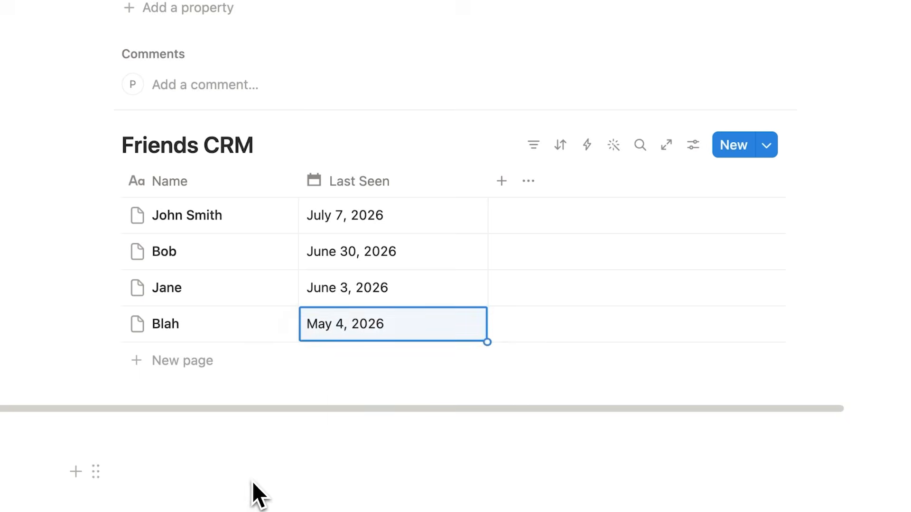
Sort the Friends CRM table by Last Seen in ascending order
{"action": "scroll", "coordinate": [327, 220], "scroll_direction": "up", "scroll_amount": 1}
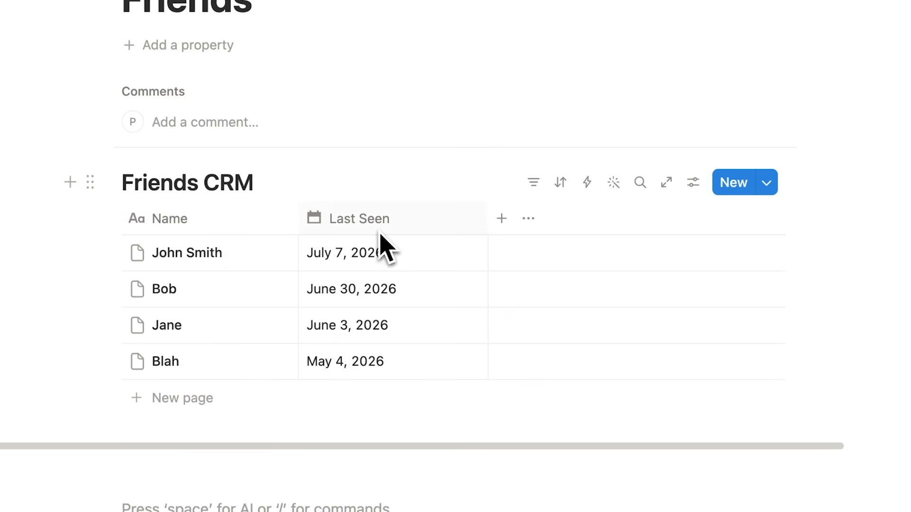
{"action": "left_click", "coordinate": [564, 188]}
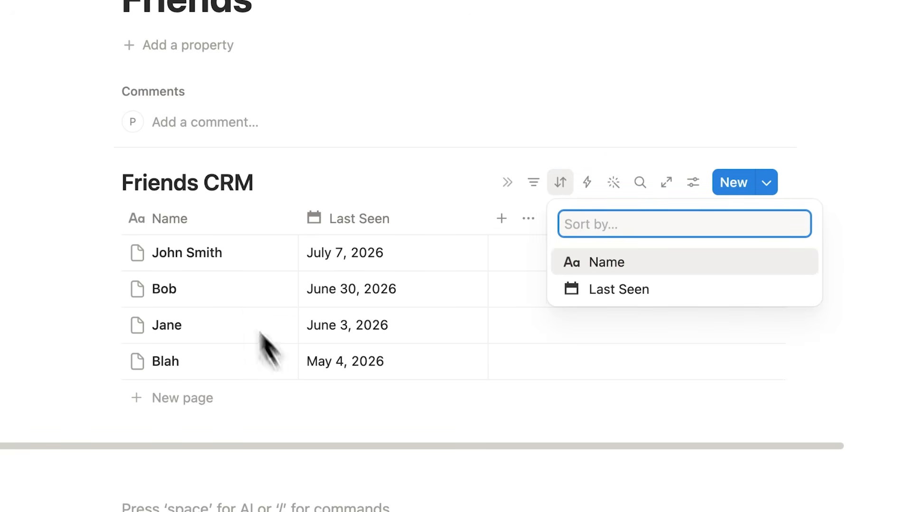
{"action": "key", "text": "Down"}
{"action": "key", "text": "Return"}
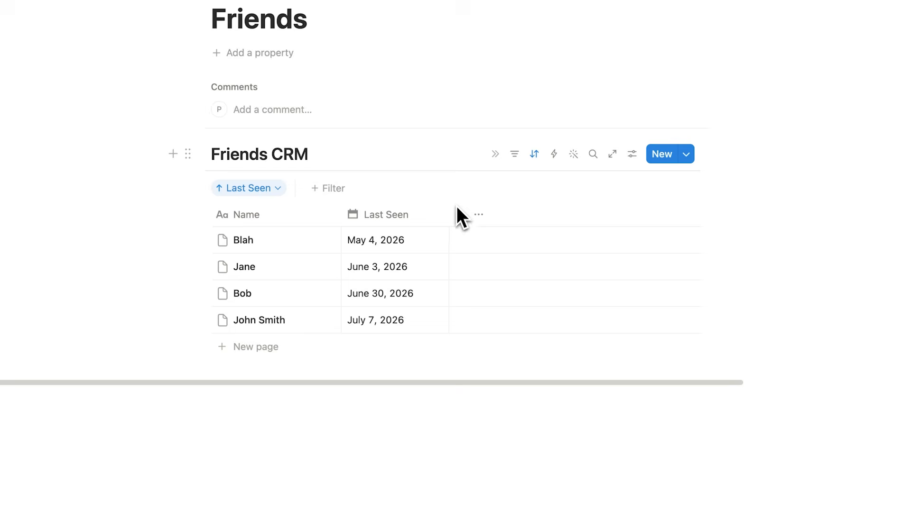
Add a Formula property to the Friends CRM table with the formula dateBetween(now(), Last Seen, "days")
{"action": "left_click", "coordinate": [458, 213]}
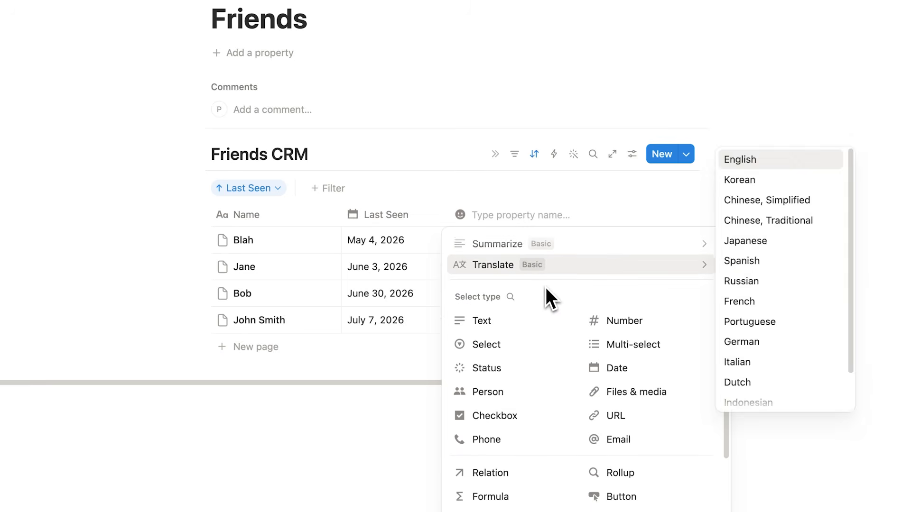
{"action": "scroll", "coordinate": [546, 291], "scroll_direction": "down", "scroll_amount": 2}
{"action": "scroll", "coordinate": [536, 375], "scroll_direction": "down", "scroll_amount": 3}
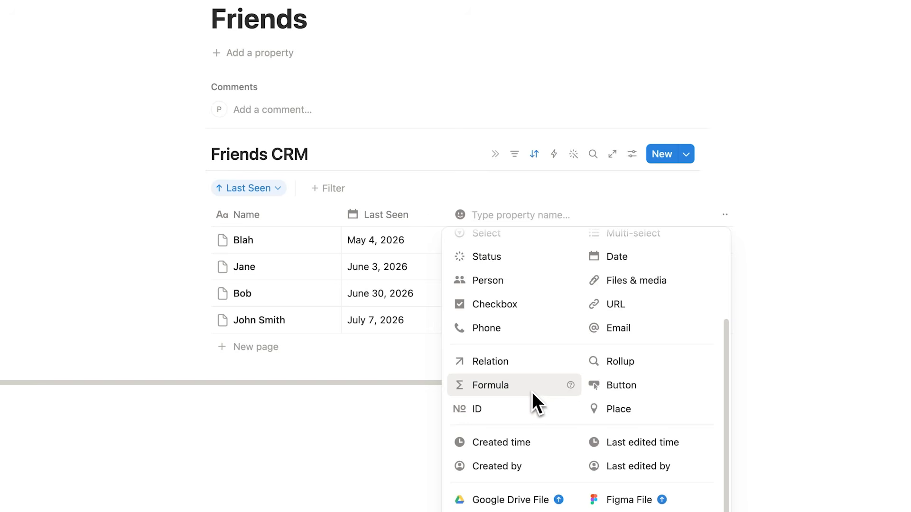
{"action": "left_click", "coordinate": [526, 390]}
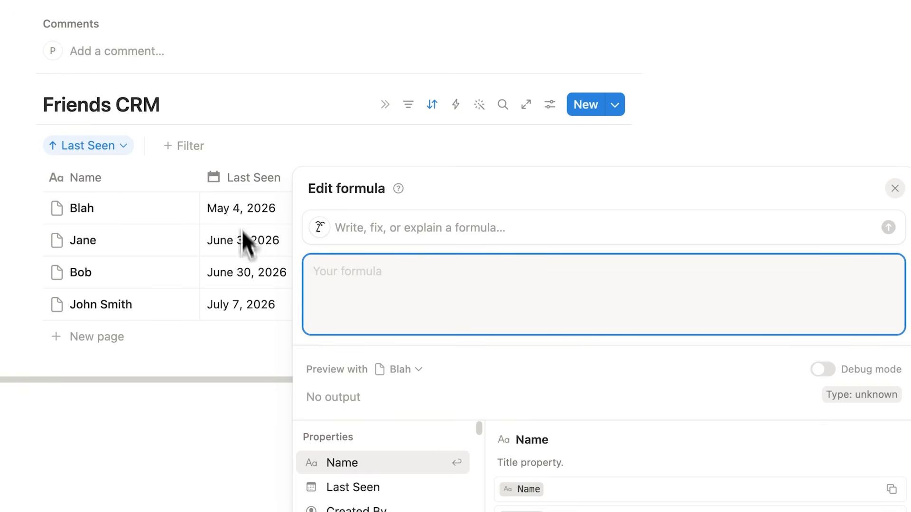
{"action": "type", "text": "dateBetween(now(), Last Seen, \"days\")"}
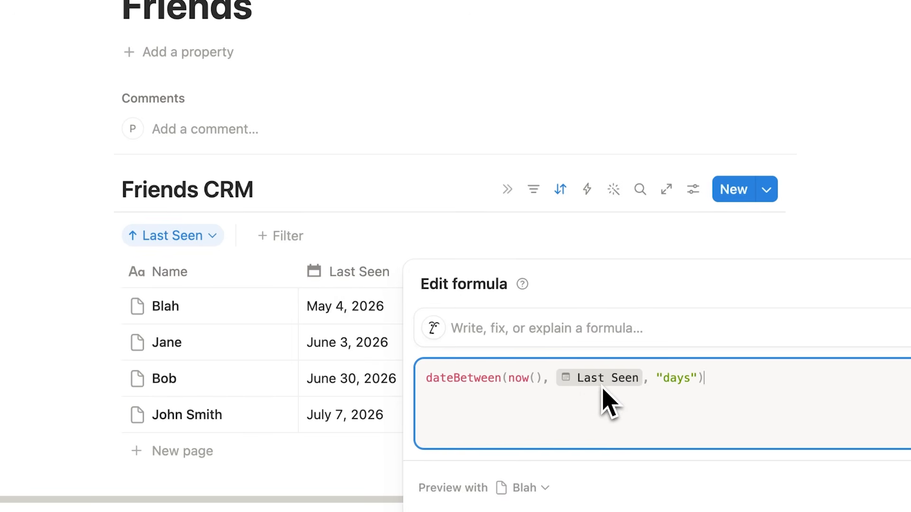
Close the formula editor and narrow the Formula column of the Friends CRM table
{"action": "key", "text": "Escape"}
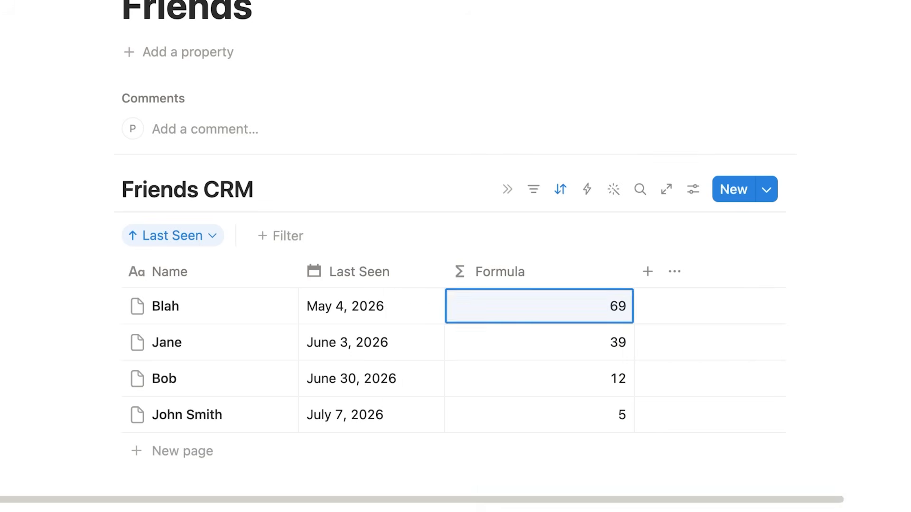
{"action": "left_click_drag", "start_coordinate": [636, 274], "coordinate": [600, 278]}
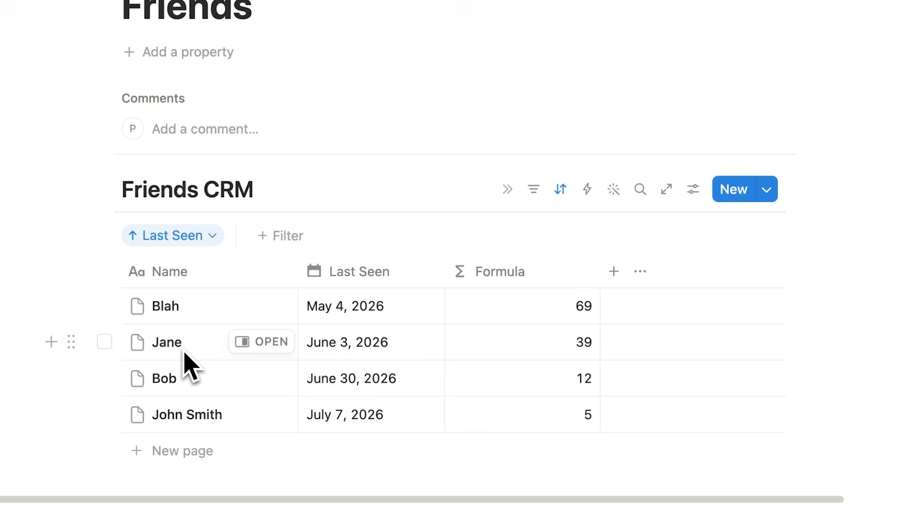
Reopen the Friends page from the Hub gallery, examine the Friends CRM table, and return to the Mini Dashboard
{"action": "scroll", "coordinate": [212, 371], "scroll_direction": "up", "scroll_amount": 2}
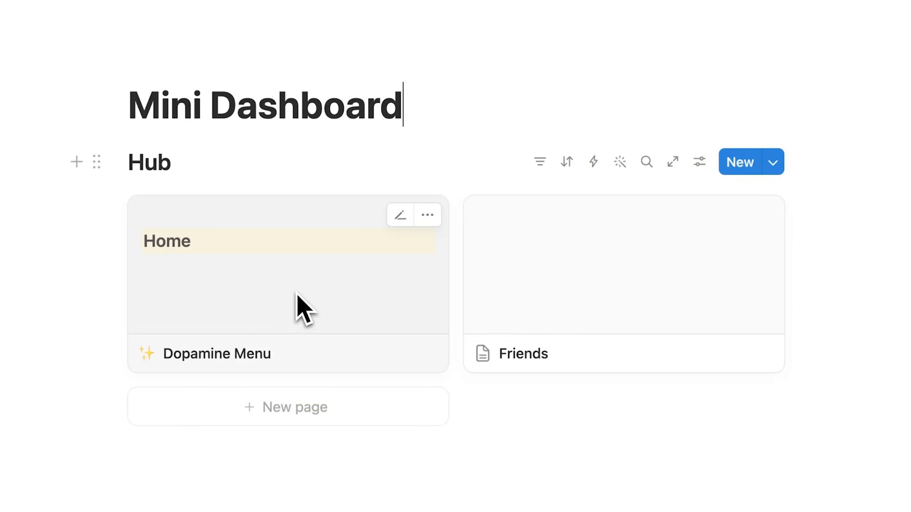
{"action": "left_click", "coordinate": [555, 277]}
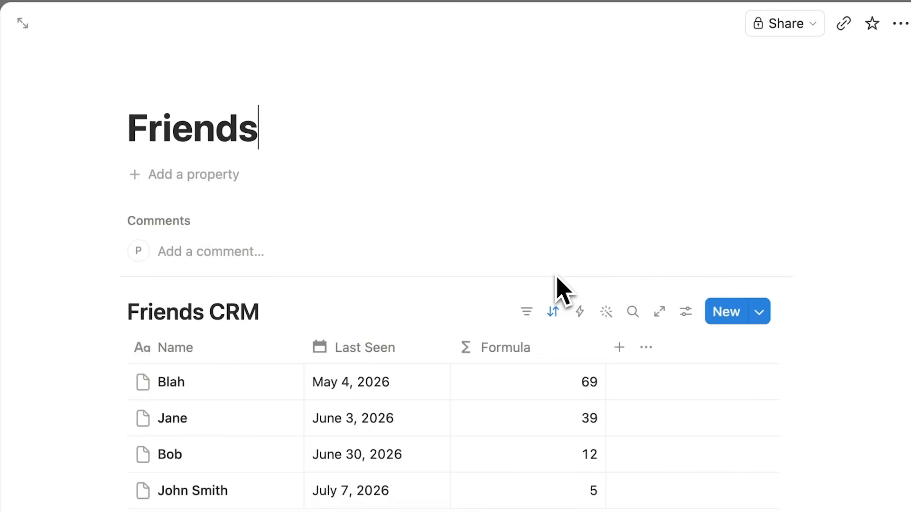
{"action": "scroll", "coordinate": [346, 244], "scroll_direction": "down", "scroll_amount": 2}
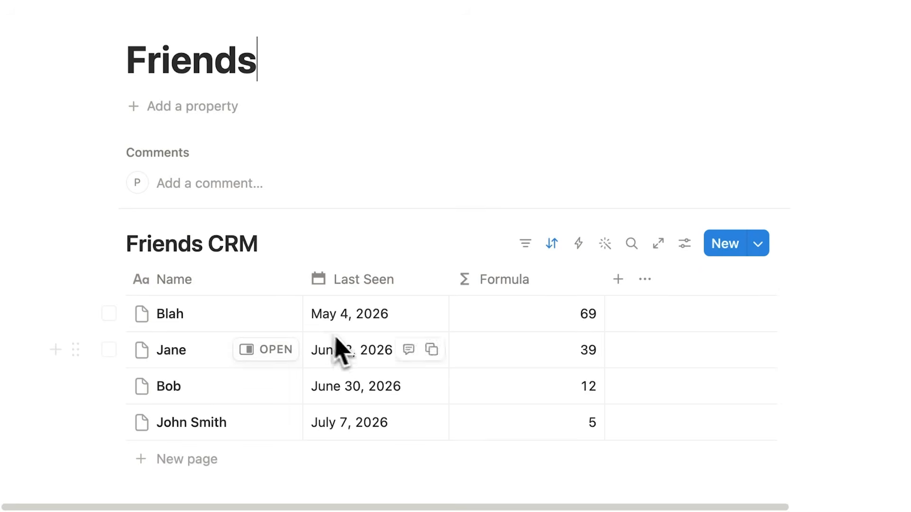
{"action": "key", "text": "super+bracketleft"}
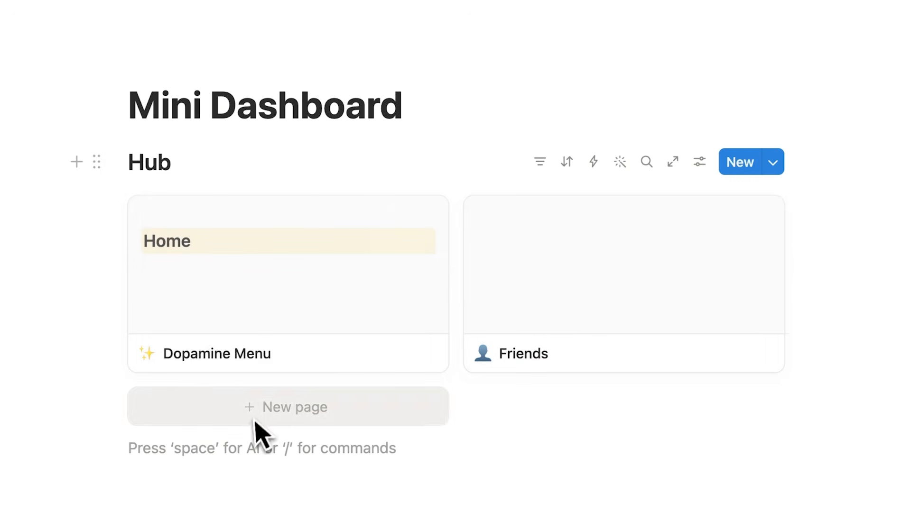
Insert a button block between the Mini Dashboard title and the Hub gallery and name it "New Task"
{"action": "left_click", "coordinate": [474, 110]}
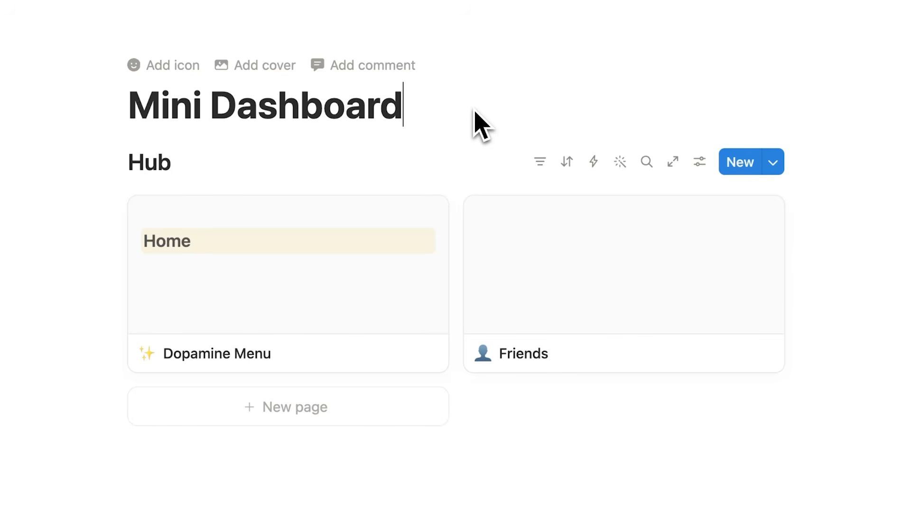
{"action": "key", "text": "Return"}
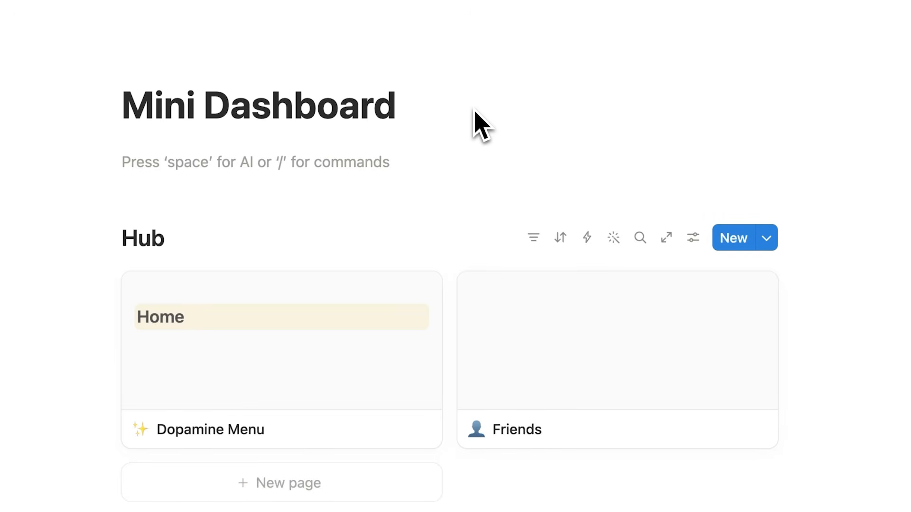
{"action": "type", "text": "/button"}
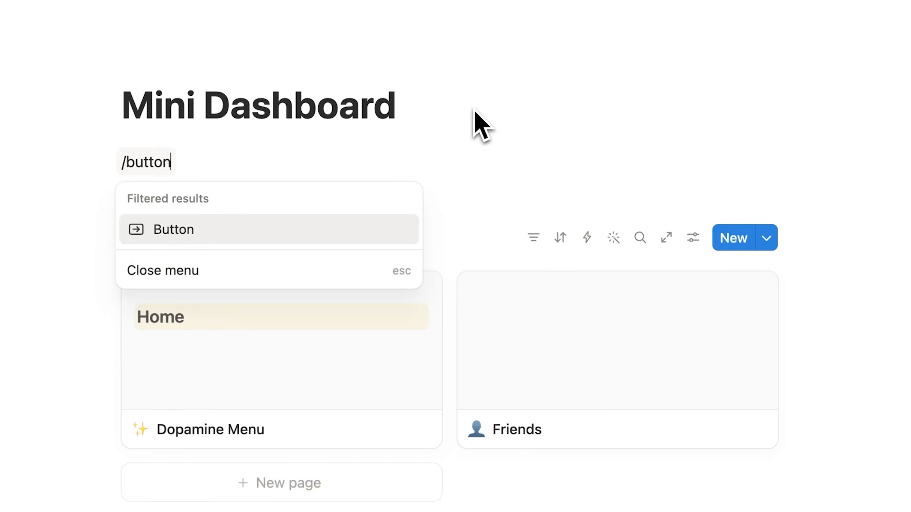
{"action": "left_click", "coordinate": [280, 232]}
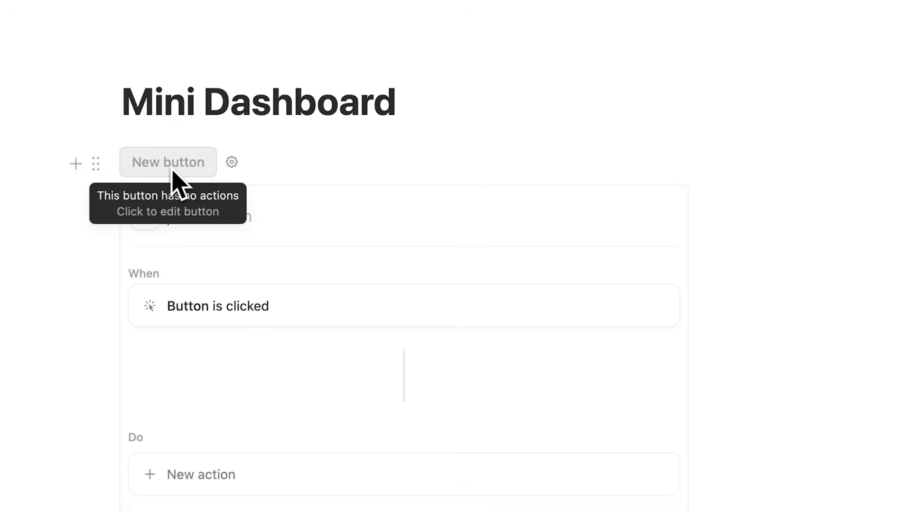
{"action": "left_click", "coordinate": [223, 215]}
{"action": "type", "text": "New Task"}
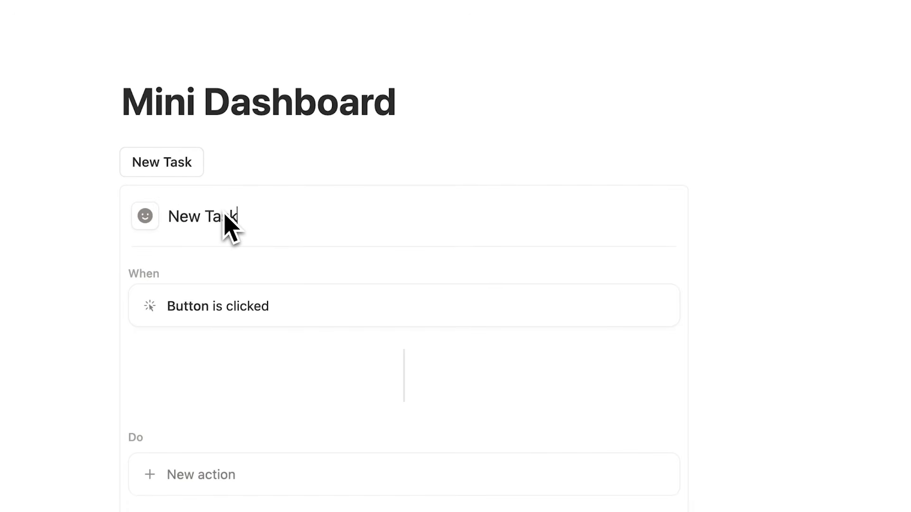
{"action": "left_click", "coordinate": [417, 118]}
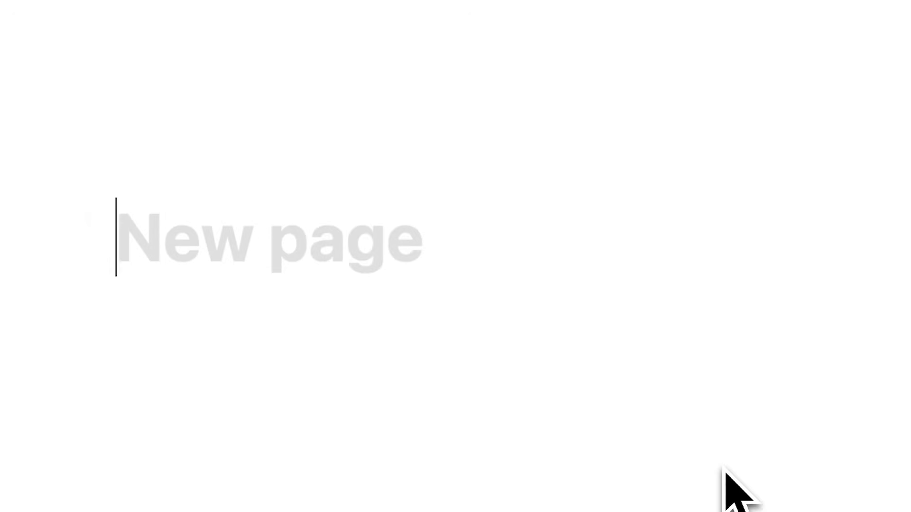
Title the new page "Tasks" and start an empty line in its body
{"action": "type", "text": "Tasks"}
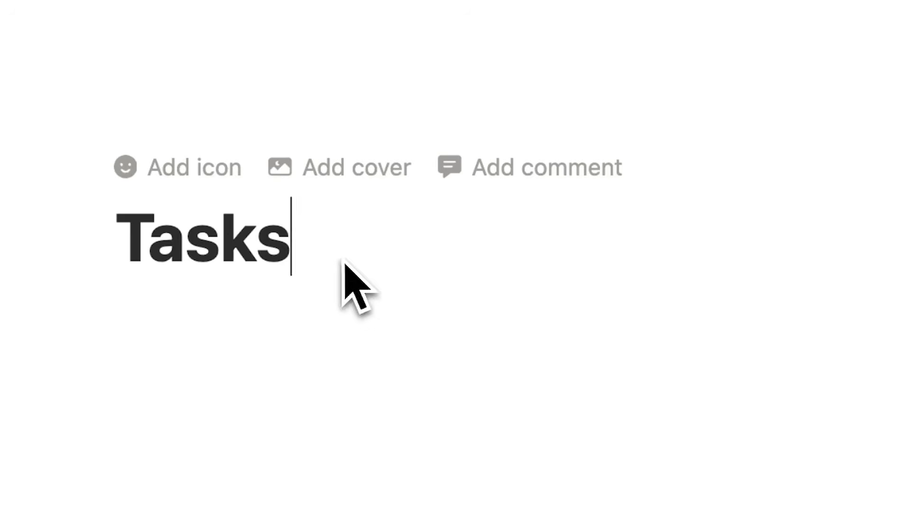
{"action": "left_click_drag", "start_coordinate": [341, 264], "coordinate": [127, 261]}
{"action": "key", "text": "Right"}
{"action": "key", "text": "Return"}
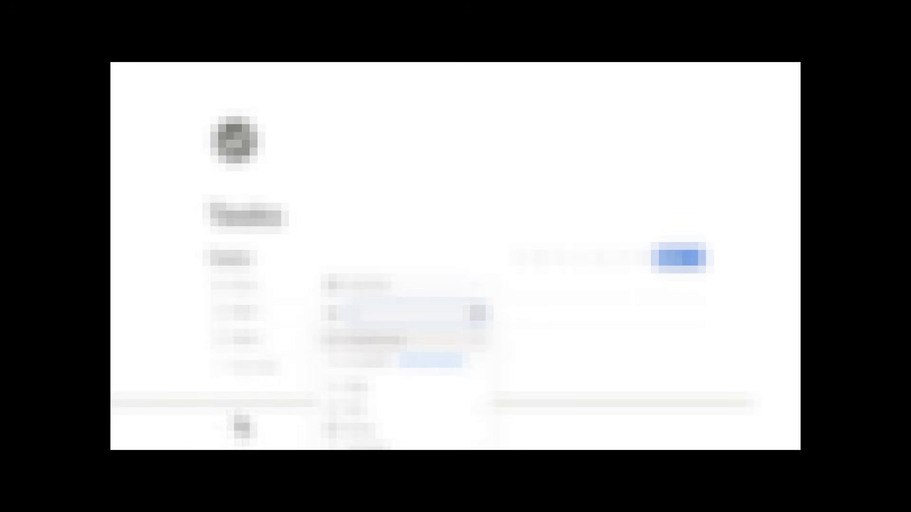
Look through the Headquarters dashboard's task views, week calendar, workspaces, life buckets and routine items
{"action": "left_click", "coordinate": [242, 429]}
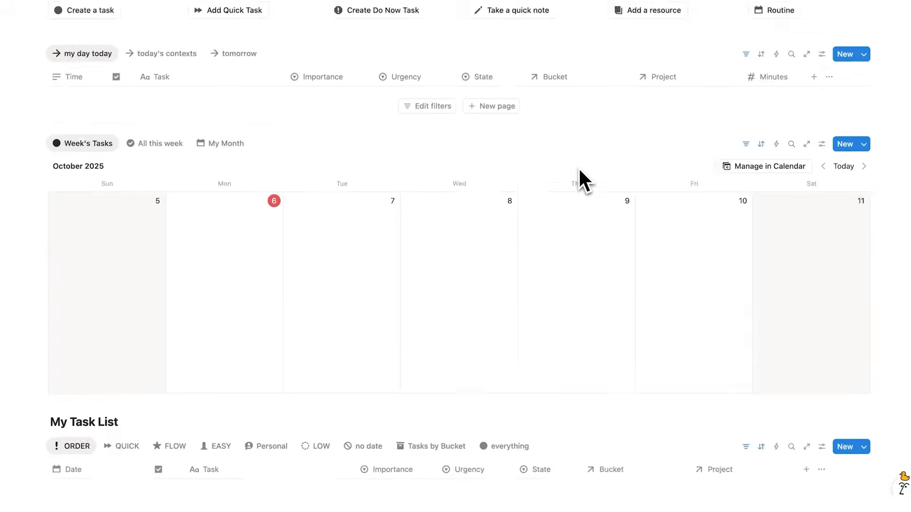
{"action": "scroll", "coordinate": [579, 167], "scroll_direction": "down", "scroll_amount": 15}
{"action": "scroll", "coordinate": [579, 167], "scroll_direction": "down", "scroll_amount": 2}
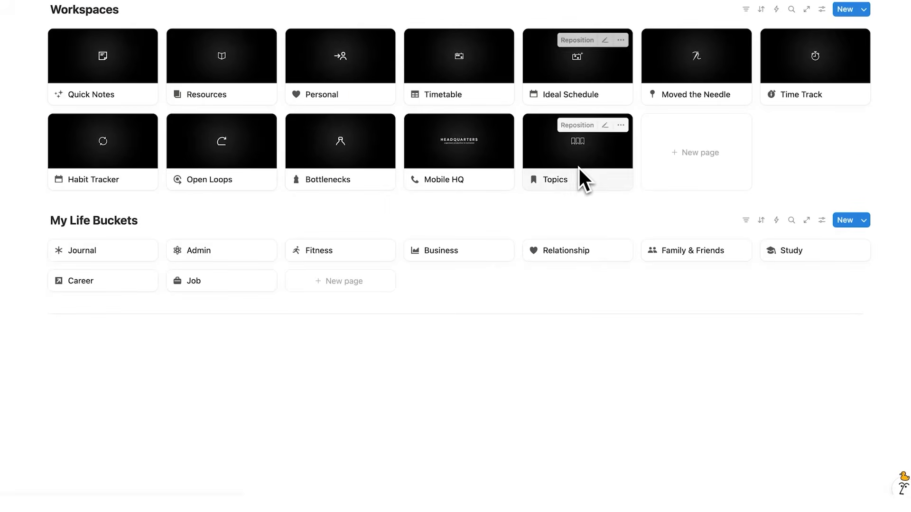
{"action": "scroll", "coordinate": [567, 294], "scroll_direction": "up", "scroll_amount": 20}
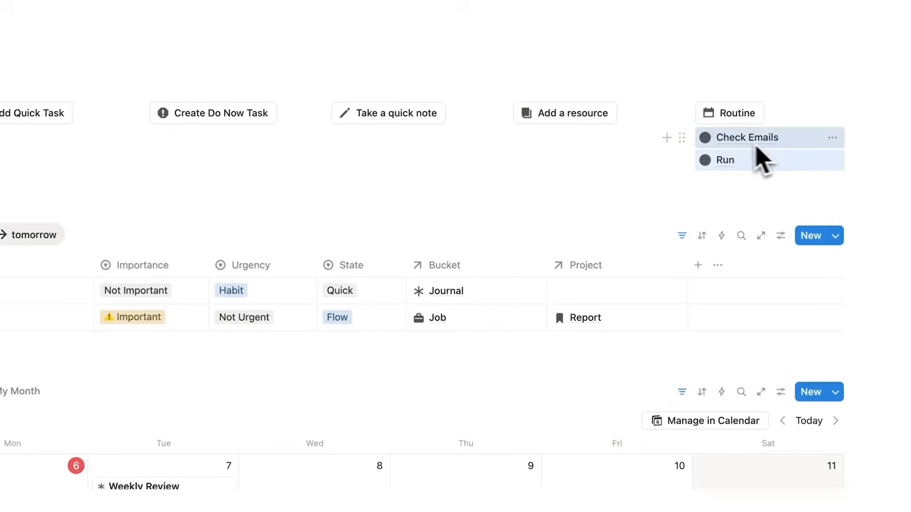
{"action": "scroll", "coordinate": [760, 251], "scroll_direction": "down", "scroll_amount": 10}
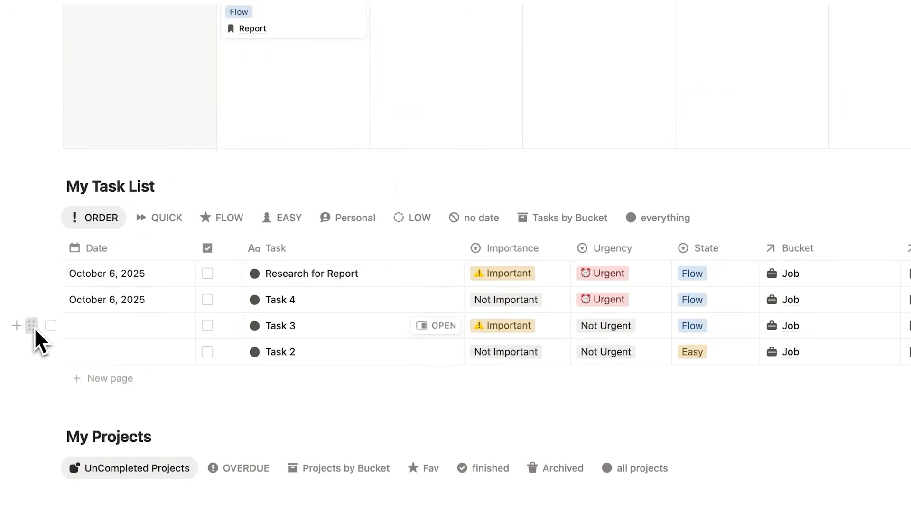
Move Task 3 from My Task List onto the week calendar and set the Book 1 page's Type to Book
{"action": "left_click_drag", "start_coordinate": [32, 325], "coordinate": [280, 104]}
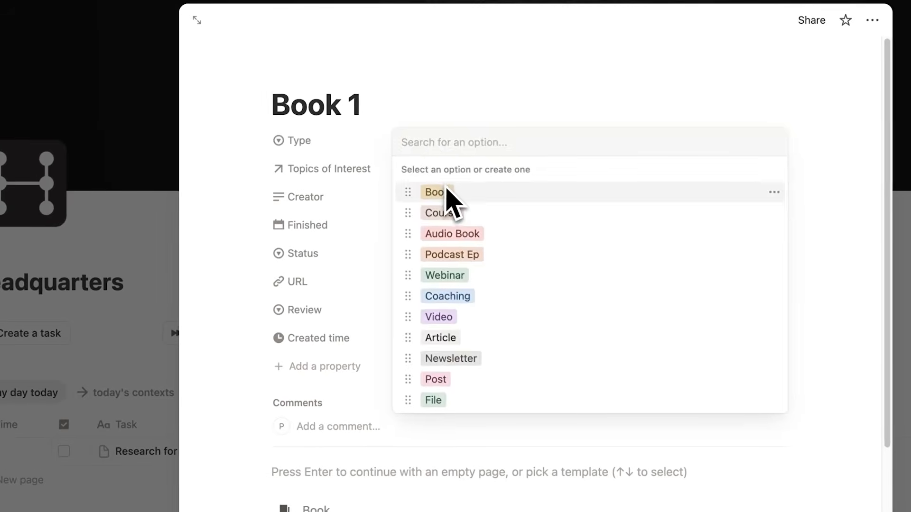
{"action": "left_click", "coordinate": [442, 196]}
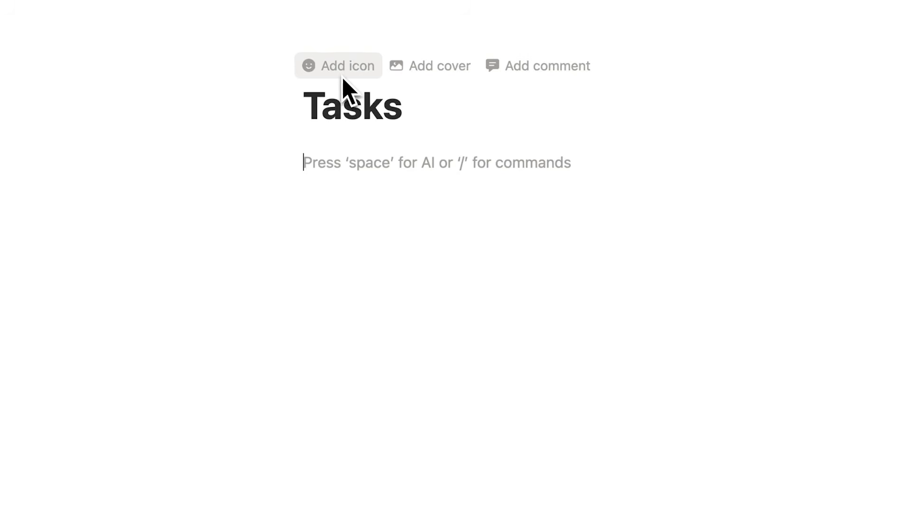
Give the Tasks page the circled check-mark icon from the built-in icon set
{"action": "left_click", "coordinate": [343, 79]}
{"action": "left_click", "coordinate": [233, 175]}
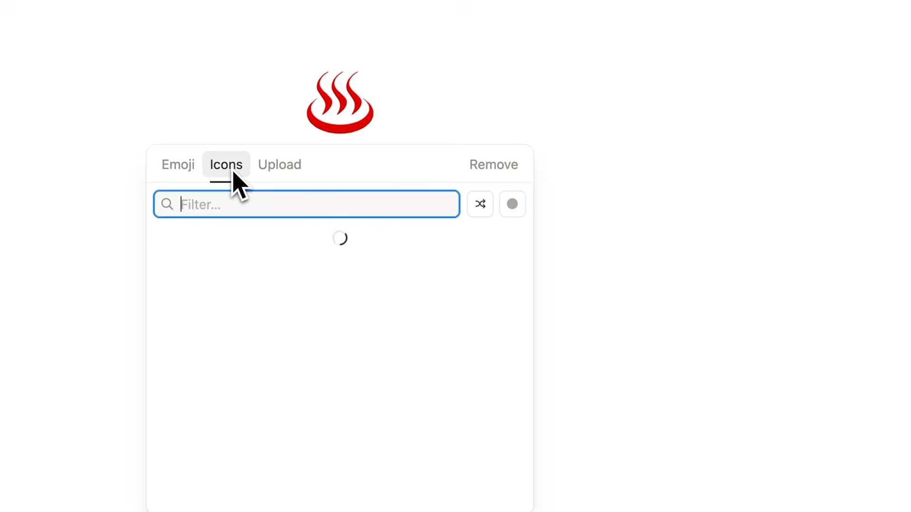
{"action": "mouse_move", "coordinate": [207, 278]}
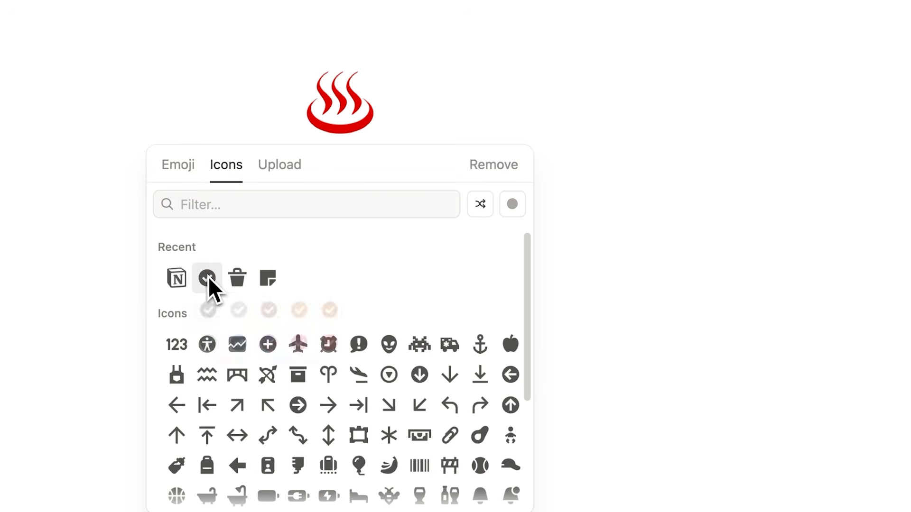
{"action": "left_click", "coordinate": [207, 308]}
Insert a Tasks database in table view in the body of the Tasks page
{"action": "left_click", "coordinate": [327, 262]}
{"action": "type", "text": "/"}
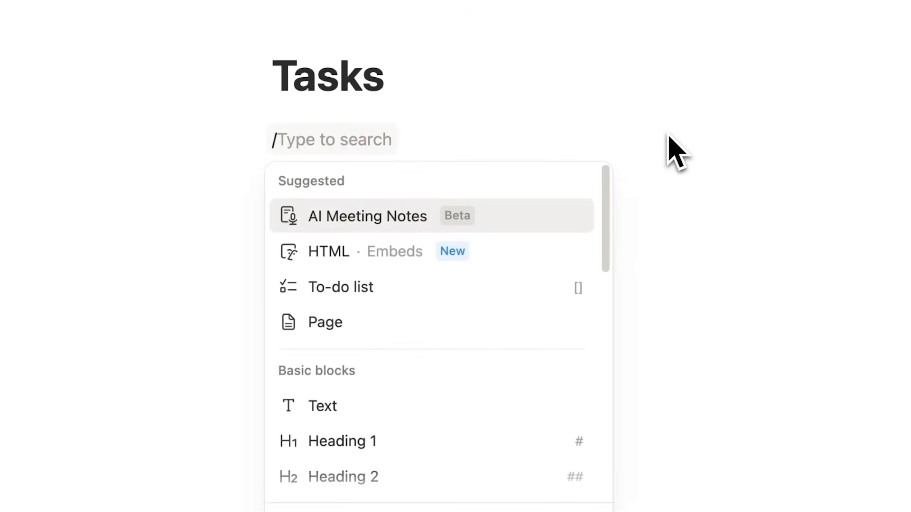
{"action": "type", "text": "database"}
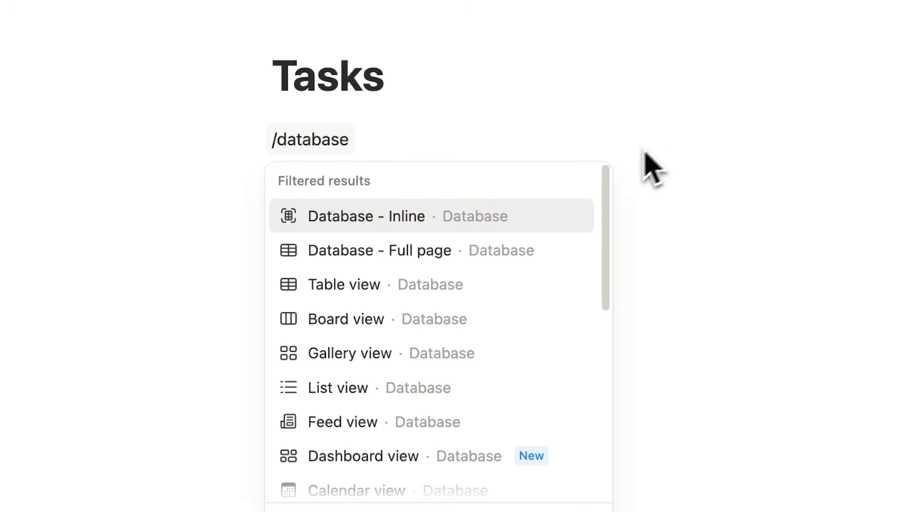
{"action": "left_click", "coordinate": [355, 299]}
Add the entries "Task 1" and "Task 2" to the Tasks table
{"action": "type", "text": "Task 1"}
{"action": "key", "text": "Return"}
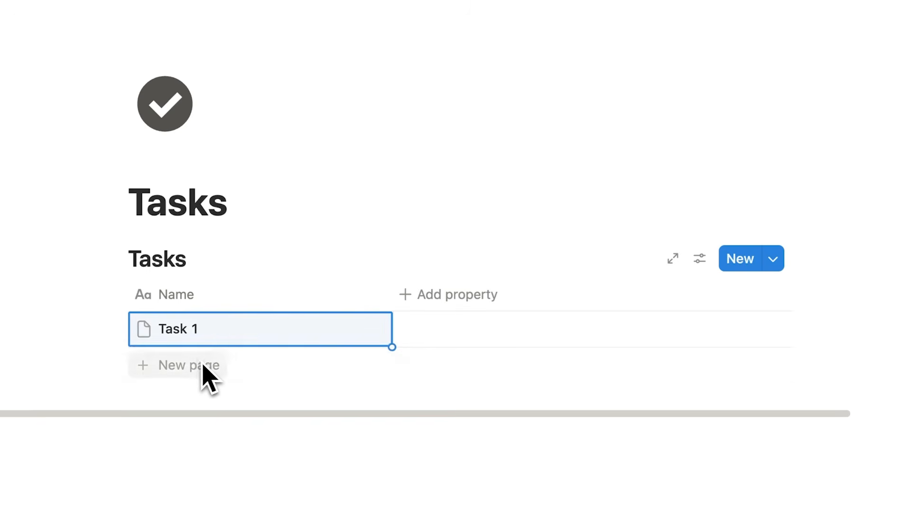
{"action": "left_click", "coordinate": [203, 366]}
{"action": "type", "text": "Ta"}
{"action": "key", "text": "Return"}
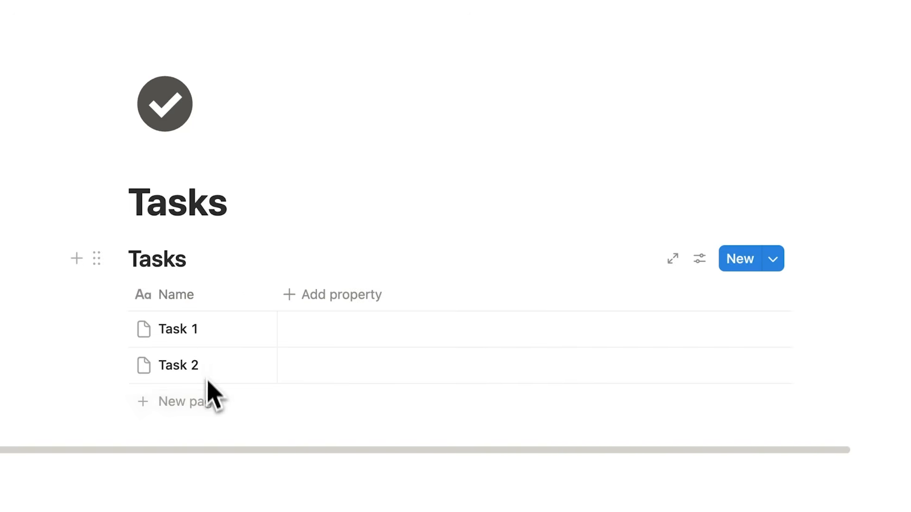
Add a Checkbox property to the Tasks table and clear its name so the column header shows only the icon
{"action": "left_click", "coordinate": [317, 295]}
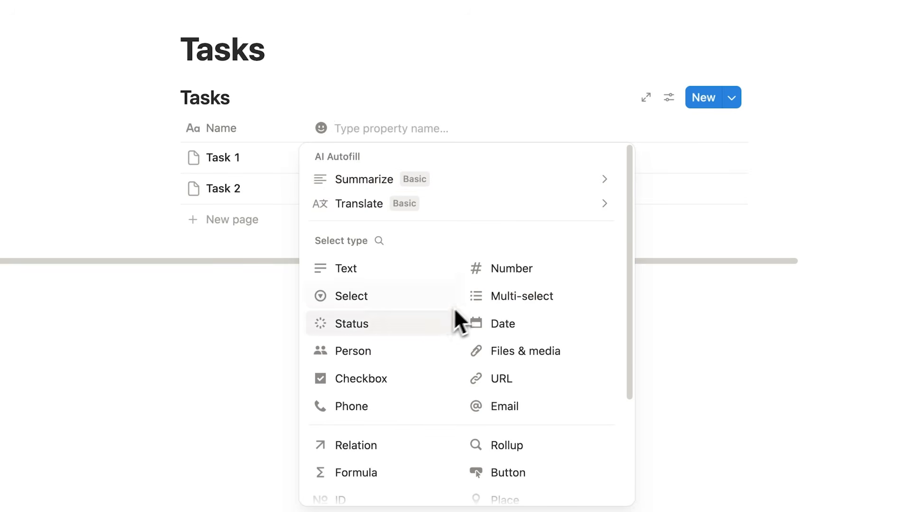
{"action": "scroll", "coordinate": [399, 380], "scroll_direction": "down", "scroll_amount": 2}
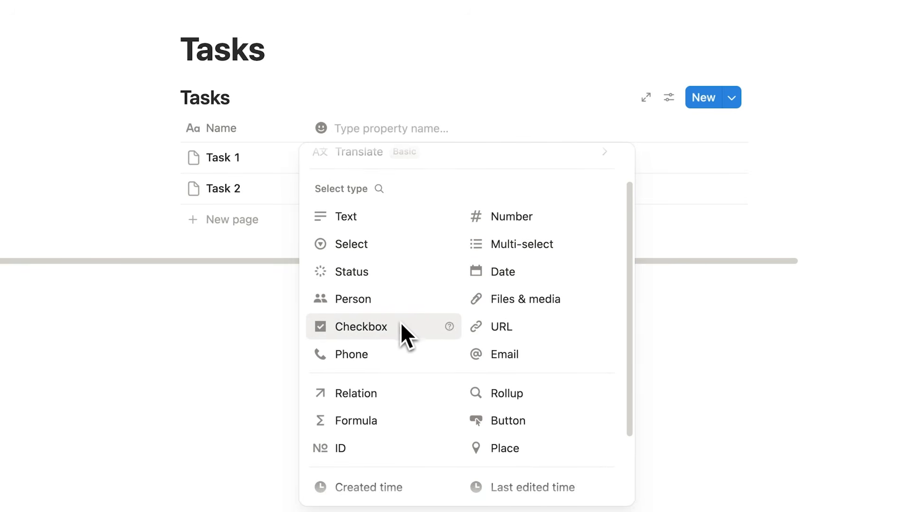
{"action": "left_click", "coordinate": [403, 330]}
{"action": "left_click", "coordinate": [361, 128]}
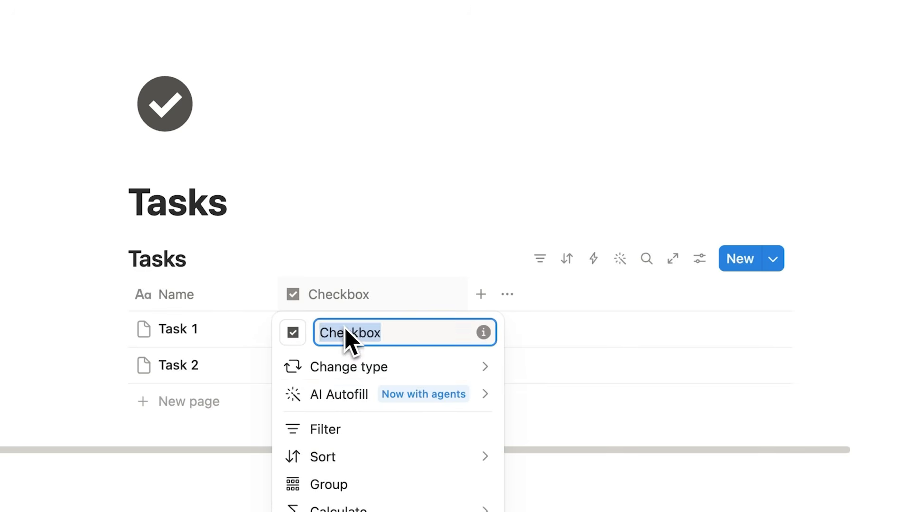
{"action": "key", "text": "BackSpace"}
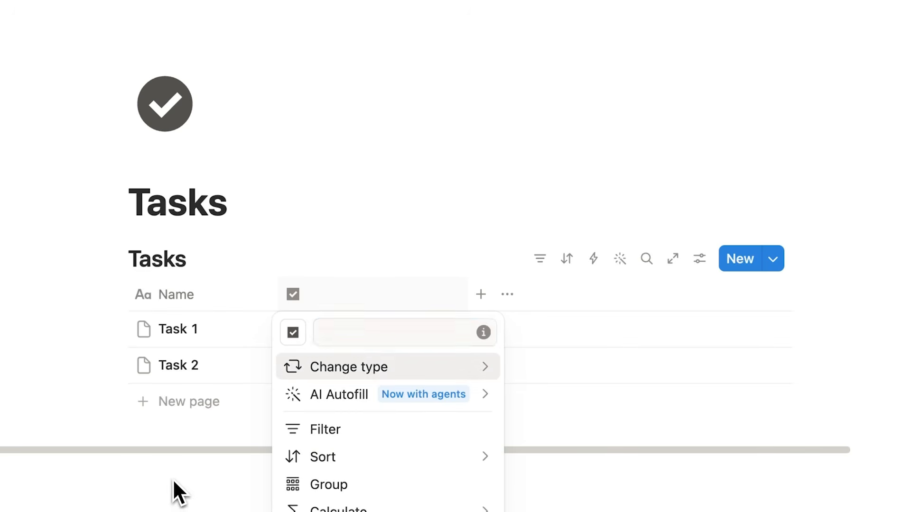
{"action": "left_click", "coordinate": [174, 482]}
Add a "Task 3" entry to the Tasks table and tick the checkboxes of Task 1 and Task 2
{"action": "left_click", "coordinate": [223, 402]}
{"action": "type", "text": "Task 3"}
{"action": "key", "text": "Return"}
{"action": "left_click", "coordinate": [197, 499]}
{"action": "left_click", "coordinate": [139, 330]}
{"action": "left_click", "coordinate": [137, 364]}
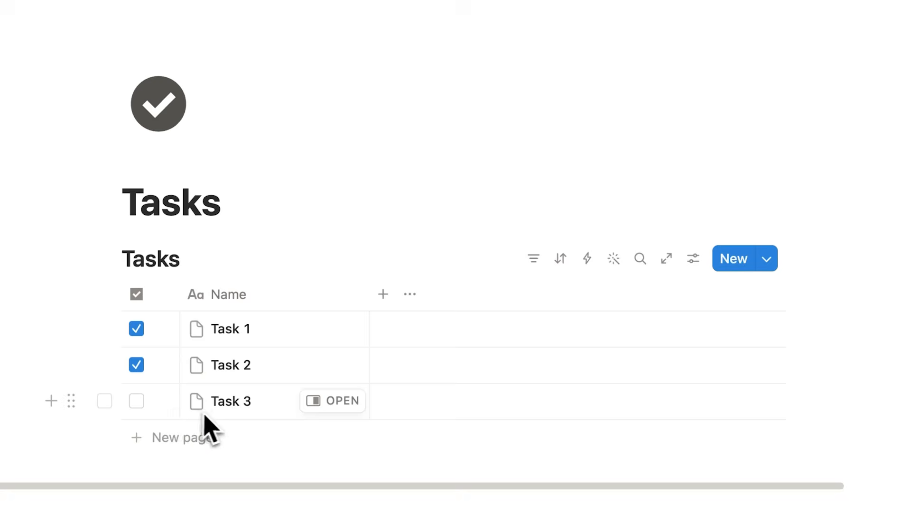
Group the Tasks table by the unnamed checkbox property and collapse the group of checked tasks
{"action": "left_click", "coordinate": [694, 259]}
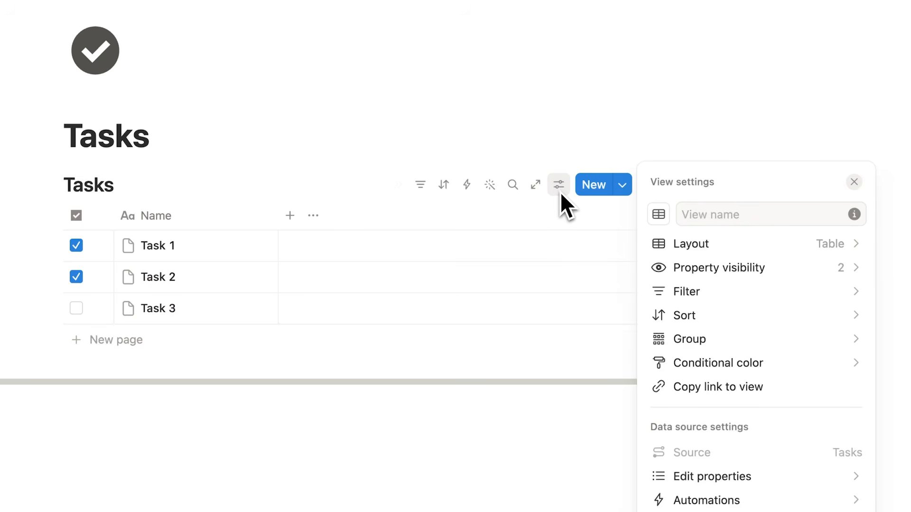
{"action": "left_click", "coordinate": [718, 344]}
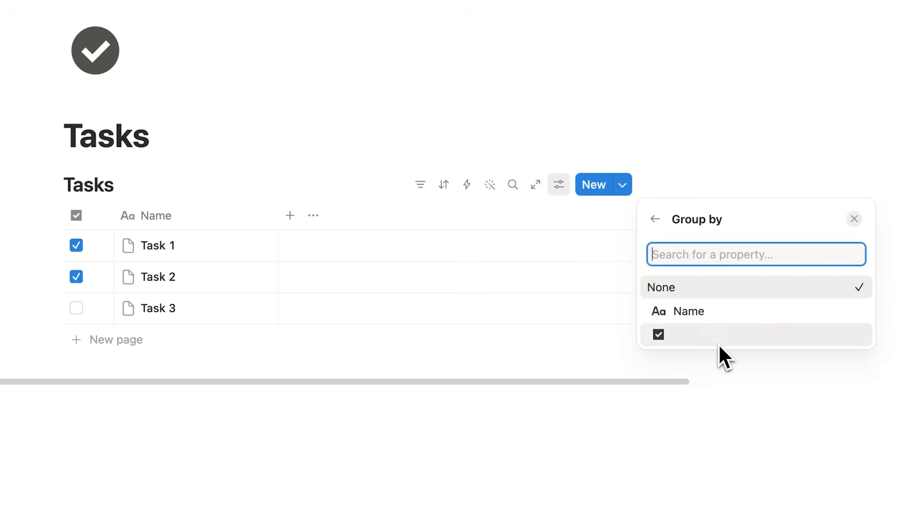
{"action": "left_click", "coordinate": [688, 338]}
{"action": "left_click", "coordinate": [529, 377]}
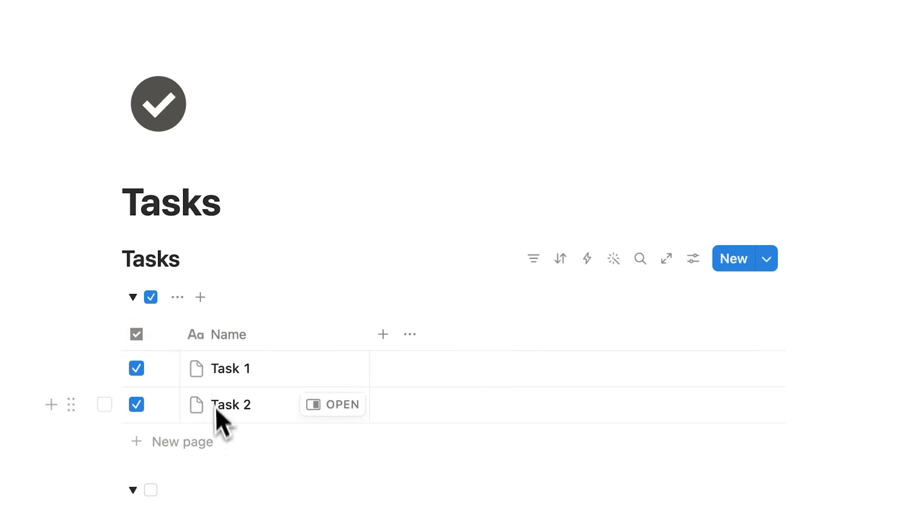
{"action": "left_click", "coordinate": [132, 297]}
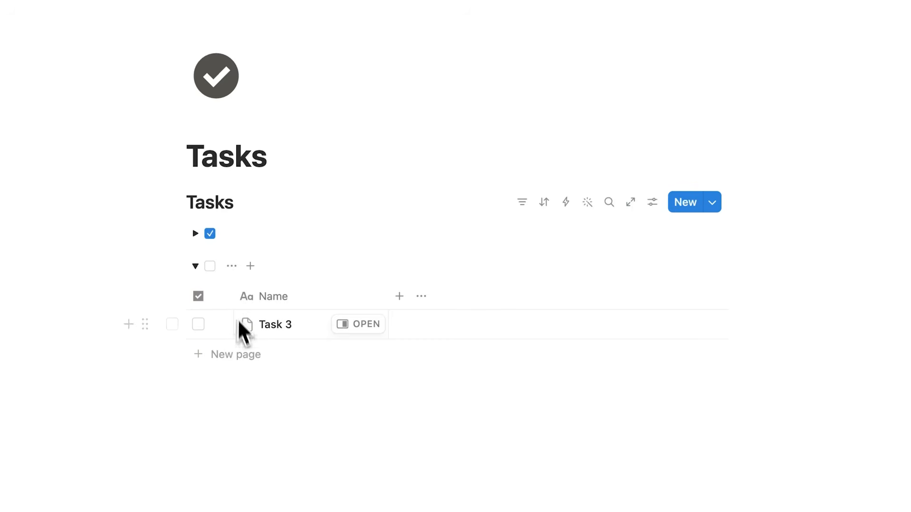
Add the entries "Task 4" and "Task 5" to the unchecked group of the Tasks table
{"action": "left_click", "coordinate": [260, 353]}
{"action": "type", "text": "T"}
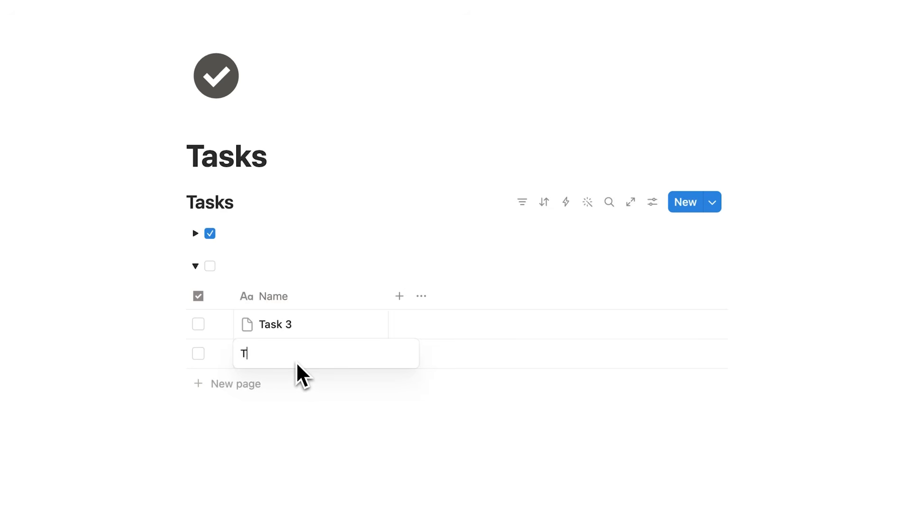
{"action": "type", "text": "ask 4"}
{"action": "key", "text": "Return"}
{"action": "left_click", "coordinate": [252, 384]}
{"action": "type", "text": "Task 5"}
{"action": "key", "text": "Return"}
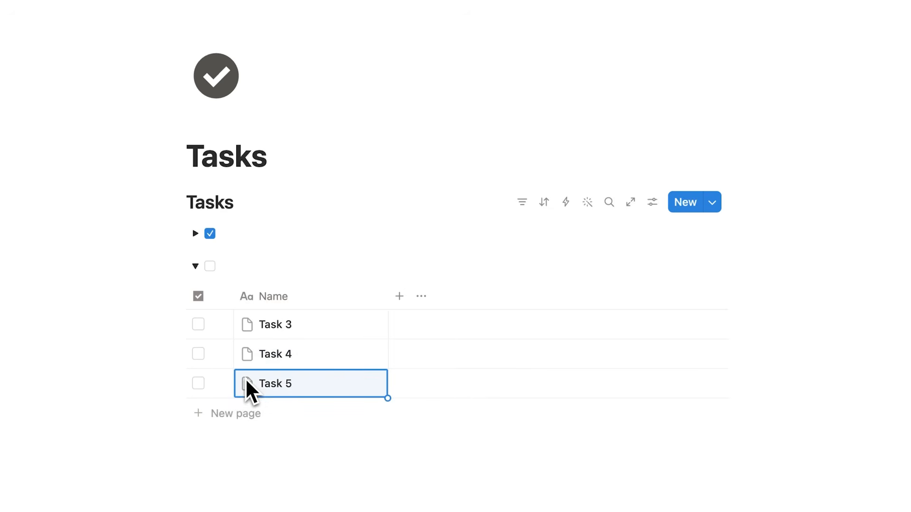
{"action": "left_click", "coordinate": [318, 164]}
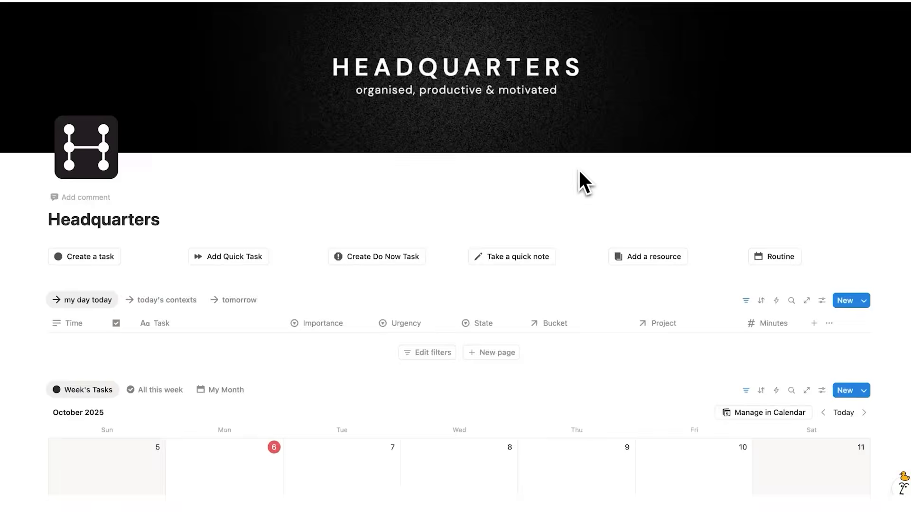
In the Headquarters page's task list, set Task 4's importance to Not Important and choose an urgency for it
{"action": "scroll", "coordinate": [582, 180], "scroll_direction": "down", "scroll_amount": 6}
{"action": "scroll", "coordinate": [578, 166], "scroll_direction": "down", "scroll_amount": 15}
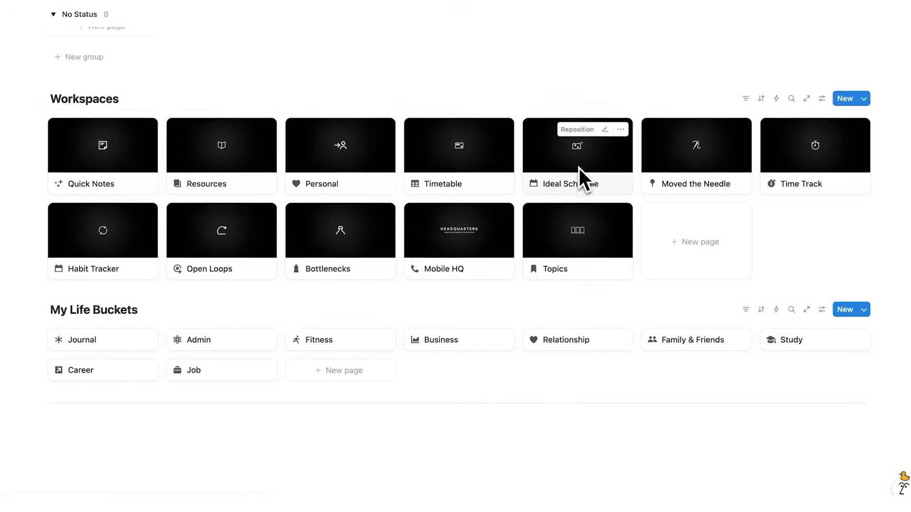
{"action": "scroll", "coordinate": [571, 228], "scroll_direction": "up", "scroll_amount": 15}
{"action": "left_click", "coordinate": [375, 267]}
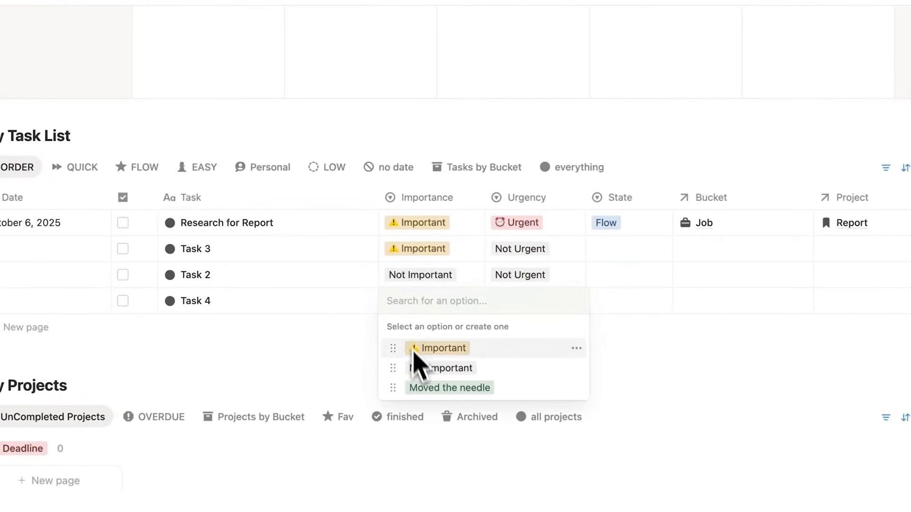
{"action": "left_click", "coordinate": [418, 369]}
{"action": "left_click", "coordinate": [522, 300]}
{"action": "left_click", "coordinate": [528, 348]}
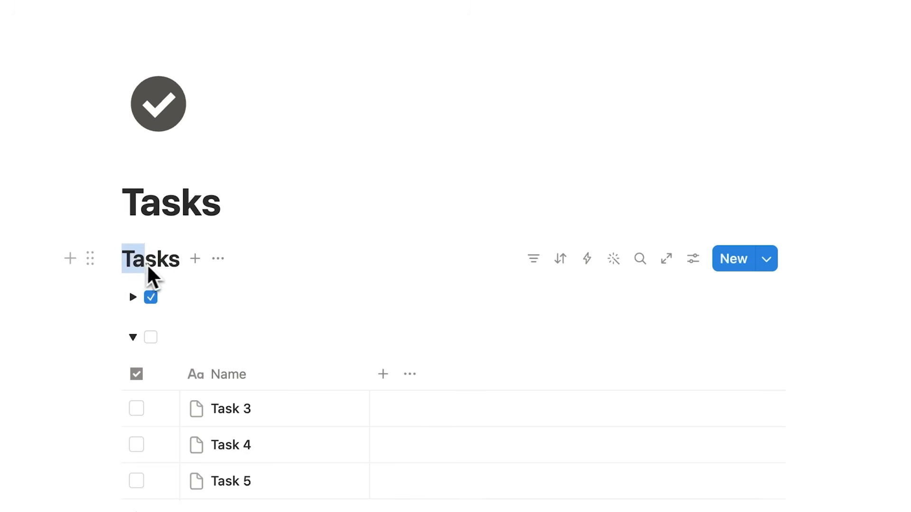
Rename the database on the Tasks page to "Tasks5"
{"action": "left_click_drag", "start_coordinate": [148, 266], "coordinate": [180, 266]}
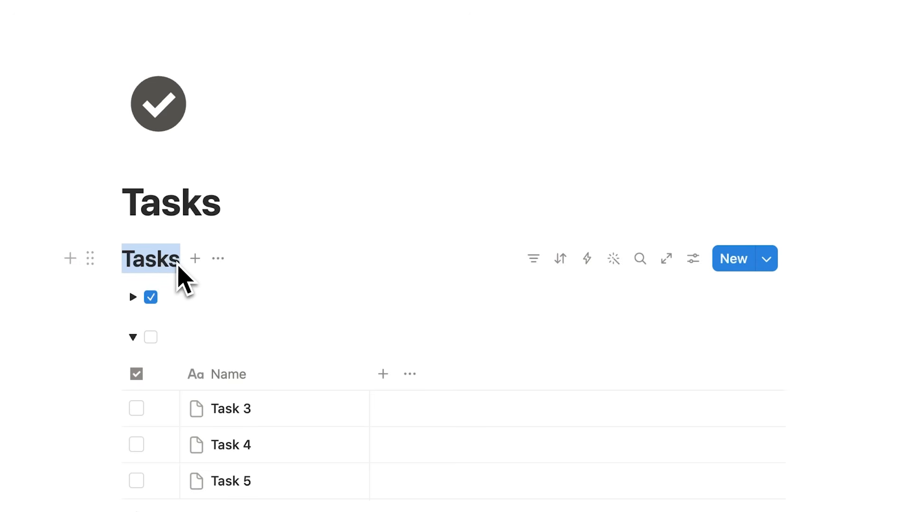
{"action": "left_click", "coordinate": [179, 267]}
{"action": "type", "text": "5"}
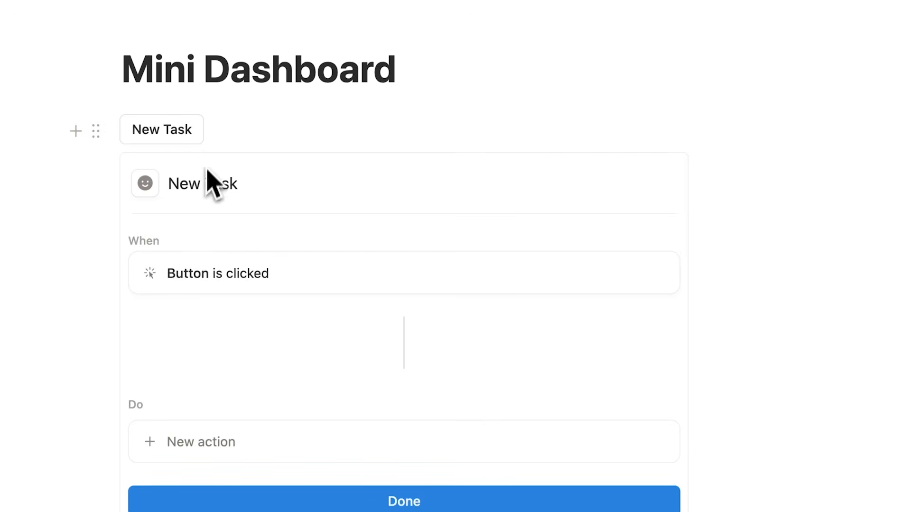
Give the New Task button on the Mini Dashboard an action that adds a page to the Tasks5 data source
{"action": "scroll", "coordinate": [247, 214], "scroll_direction": "down", "scroll_amount": 1}
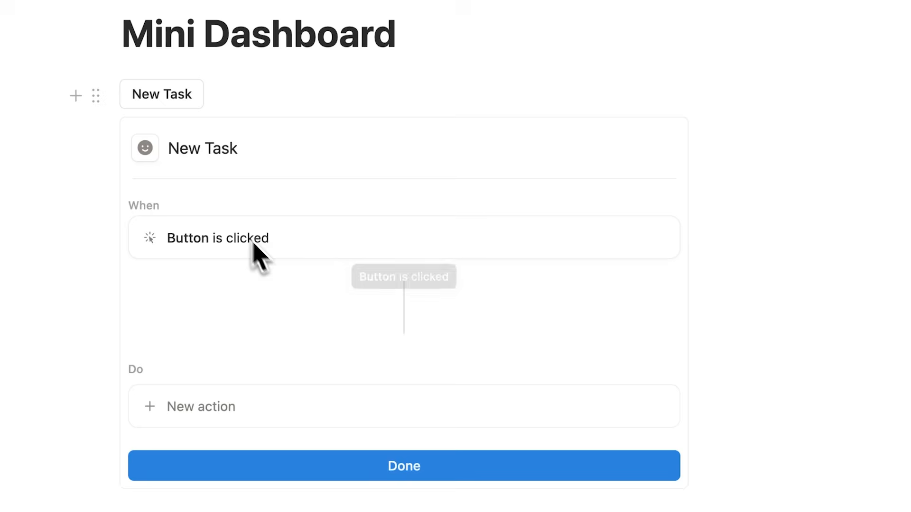
{"action": "scroll", "coordinate": [214, 177], "scroll_direction": "down", "scroll_amount": 3}
{"action": "left_click", "coordinate": [216, 292]}
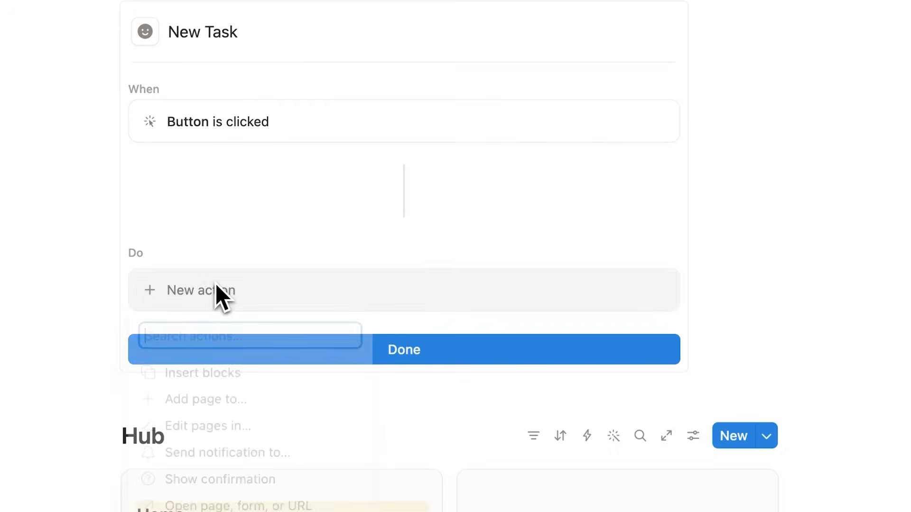
{"action": "left_click", "coordinate": [278, 403]}
{"action": "left_click", "coordinate": [300, 291]}
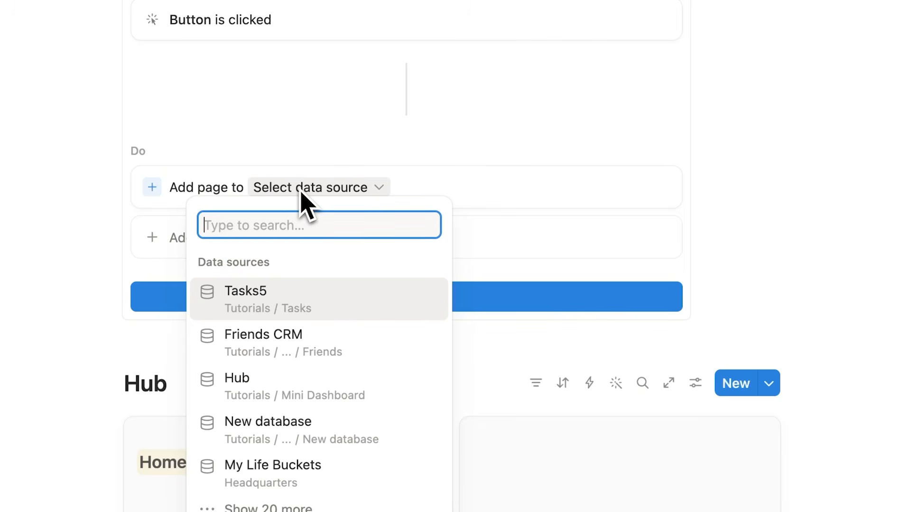
{"action": "left_click", "coordinate": [299, 292]}
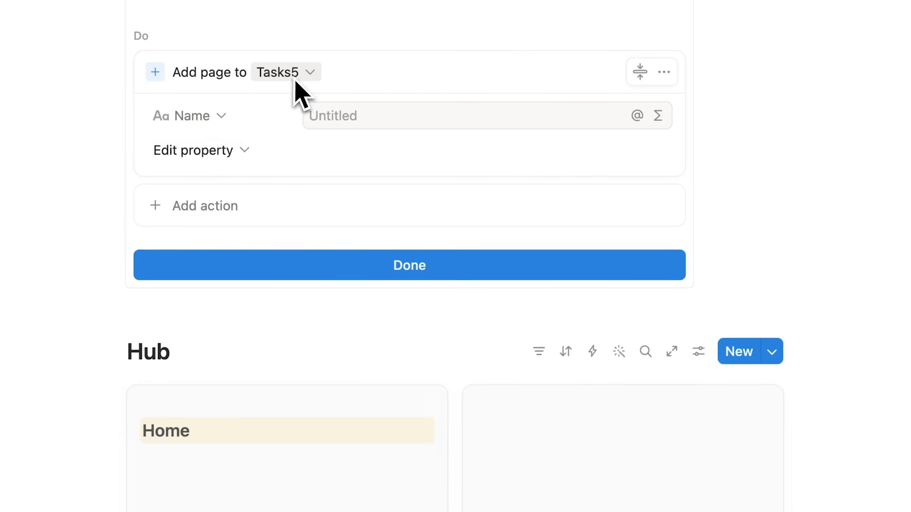
Add a second action to the New Task button that opens the page added to Tasks5, and finish the button setup
{"action": "left_click", "coordinate": [239, 202]}
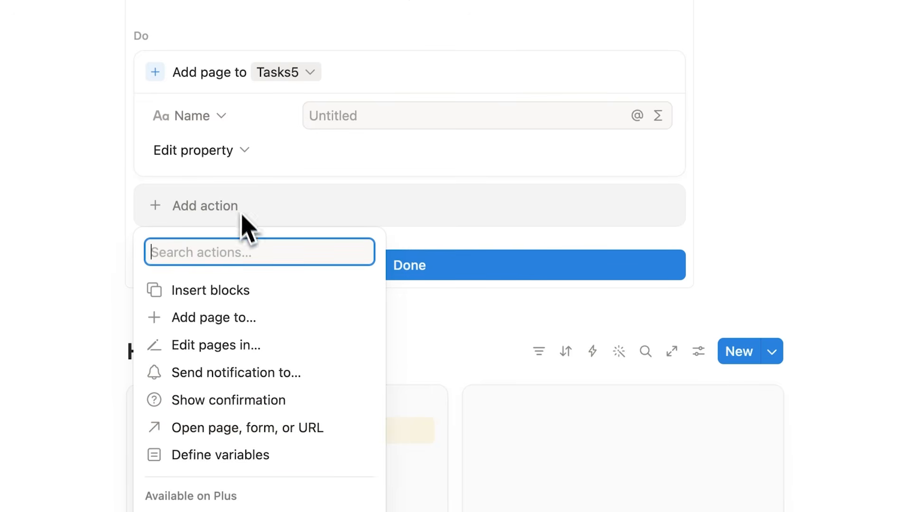
{"action": "left_click", "coordinate": [303, 432]}
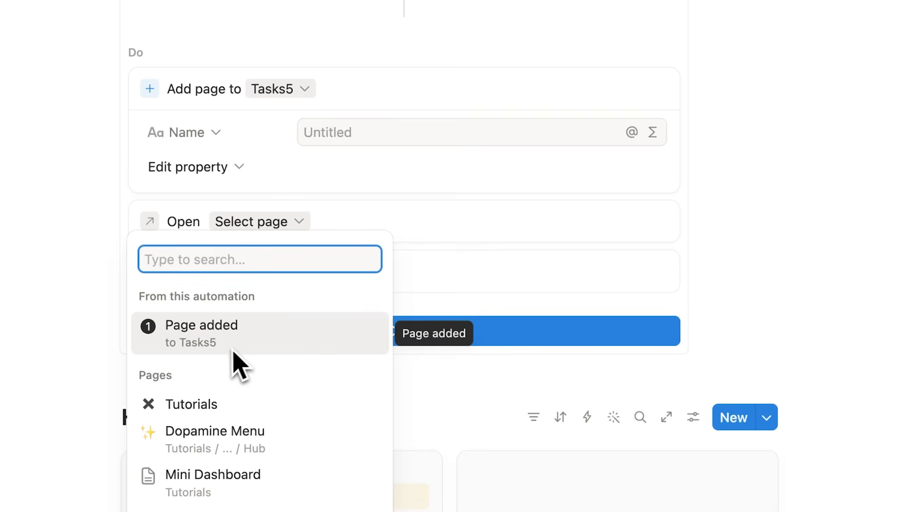
{"action": "left_click", "coordinate": [242, 339]}
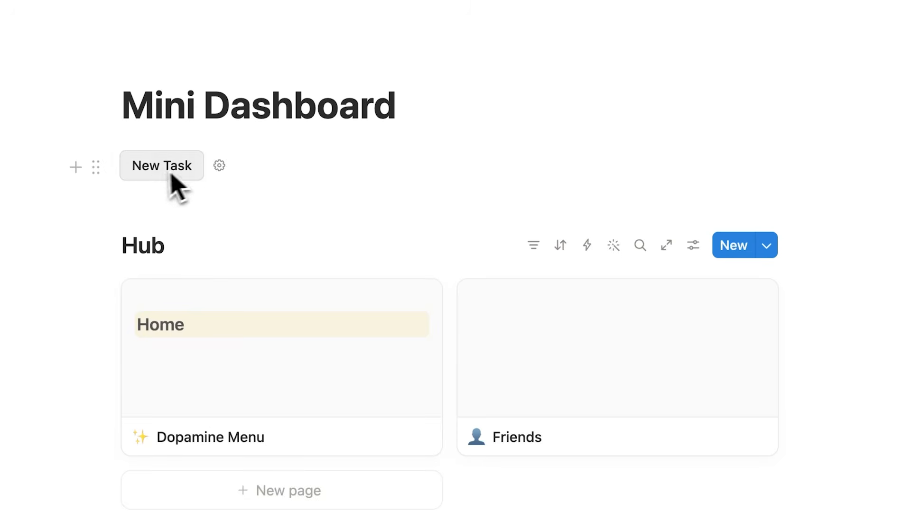
Use the New Task button to create a task named "Task 6" and return to the Mini Dashboard
{"action": "left_click", "coordinate": [171, 174]}
{"action": "type", "text": "Task 6"}
{"action": "key", "text": "Escape"}
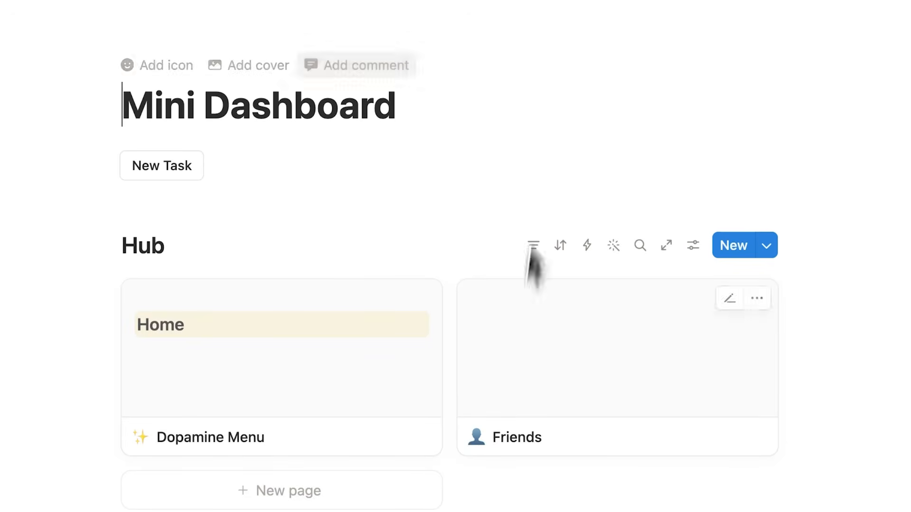